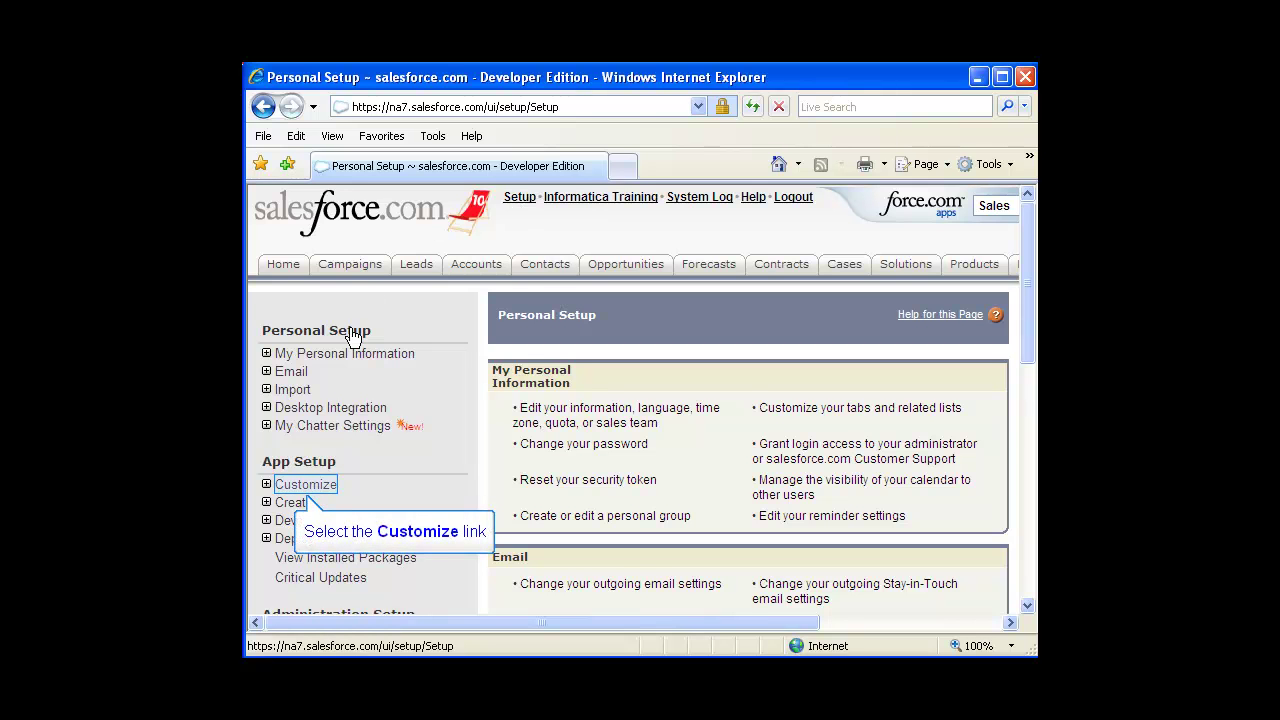
Open the Account object's field list in the customization setup and start a new custom field
left_click(330, 484)
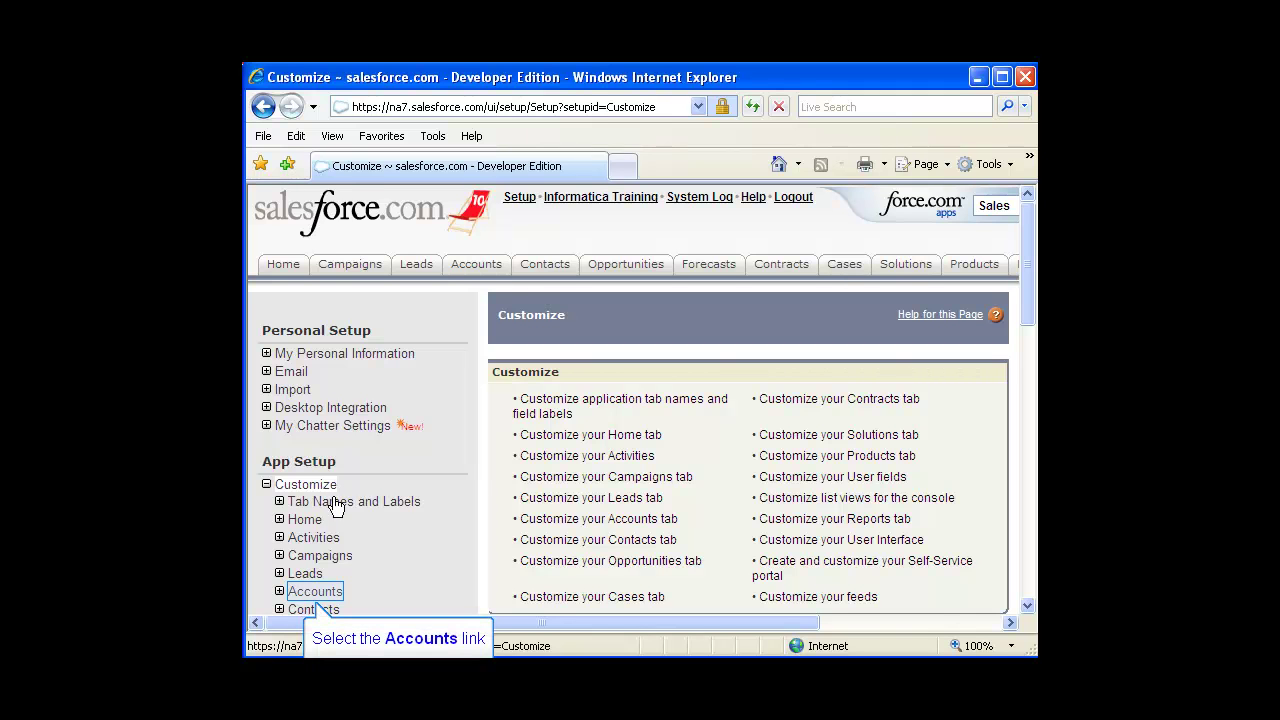
left_click(334, 591)
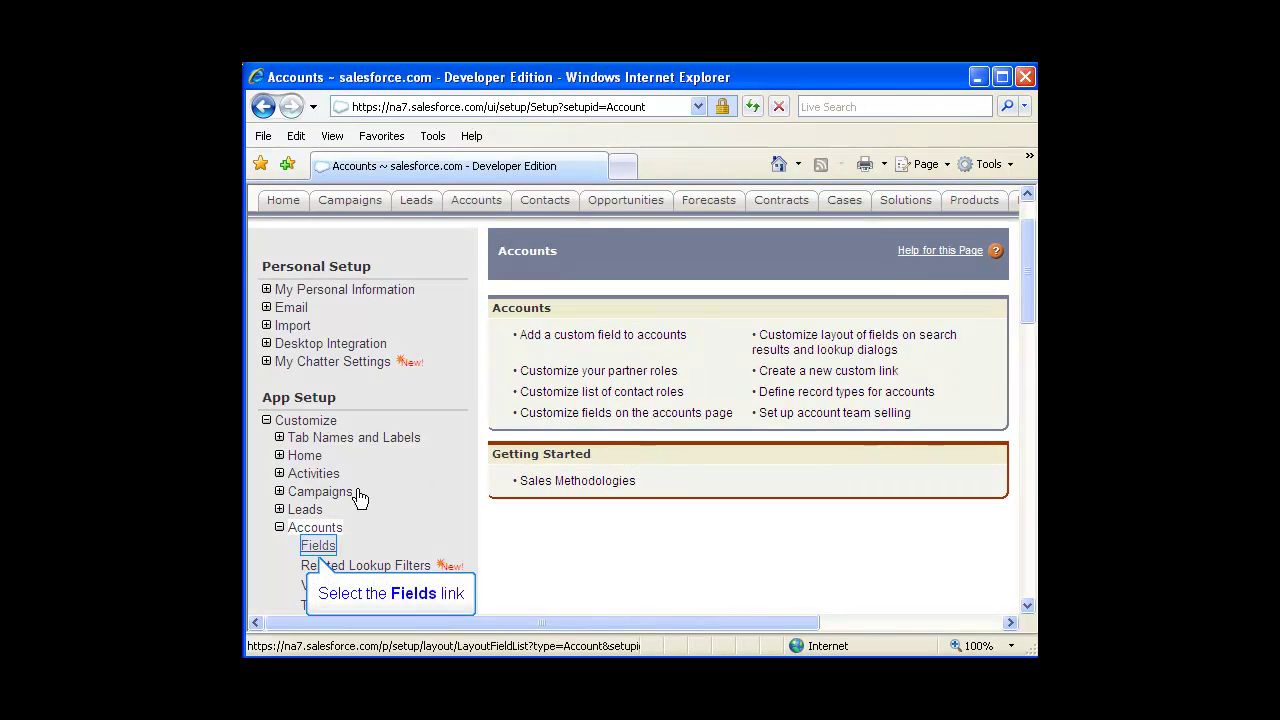
left_click(318, 545)
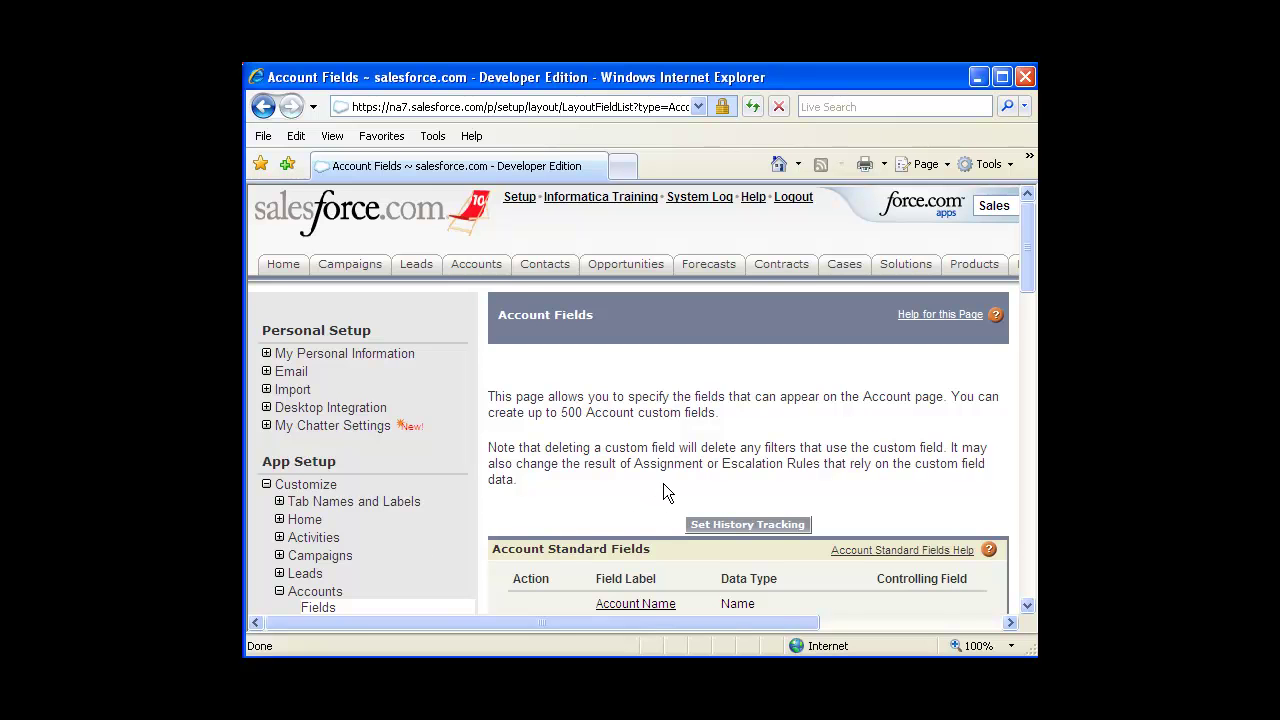
scroll(663, 483, "down", 8)
scroll(664, 483, "down", 2)
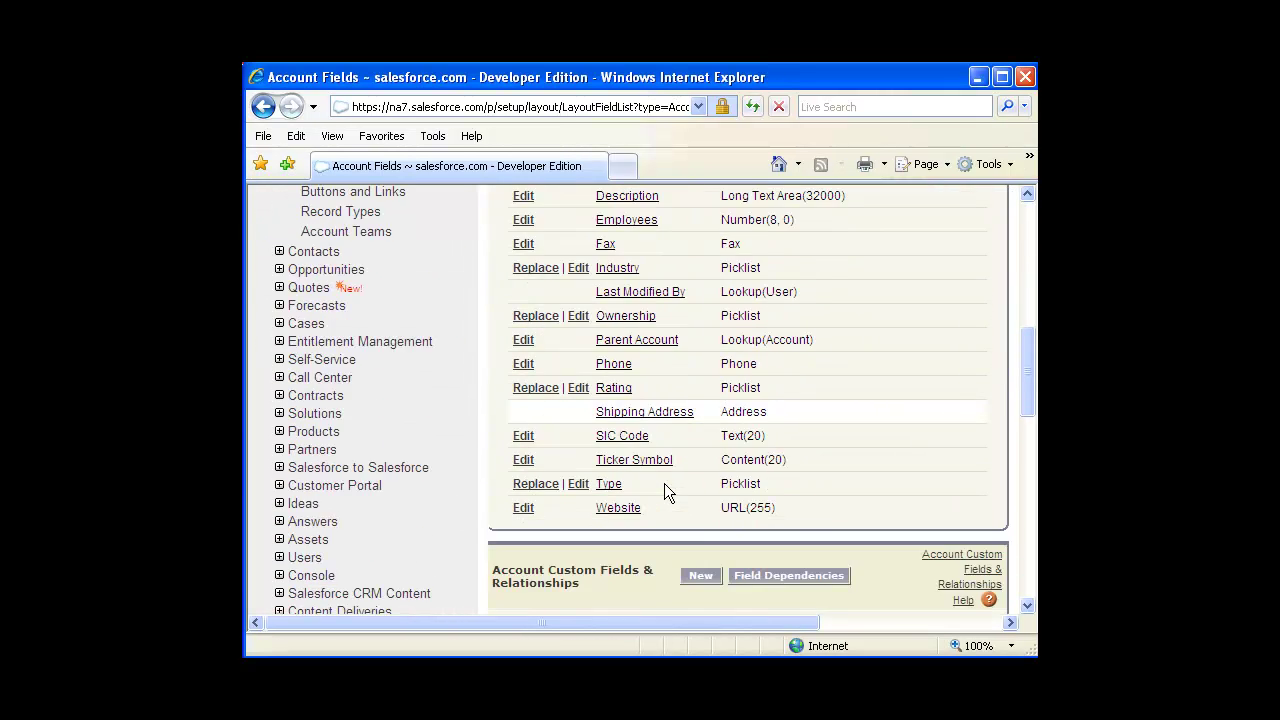
left_click(680, 511)
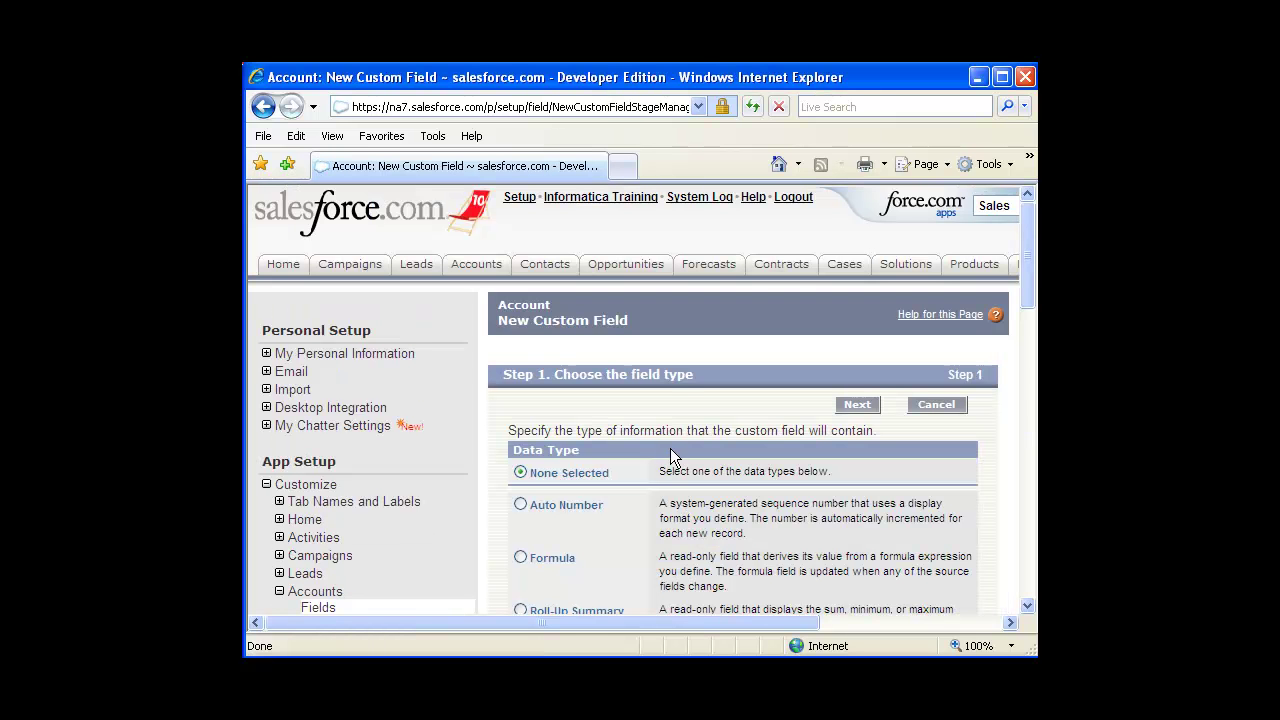
Choose Text as the data type of the new Account field and continue to its details
scroll(670, 377, "down", 6)
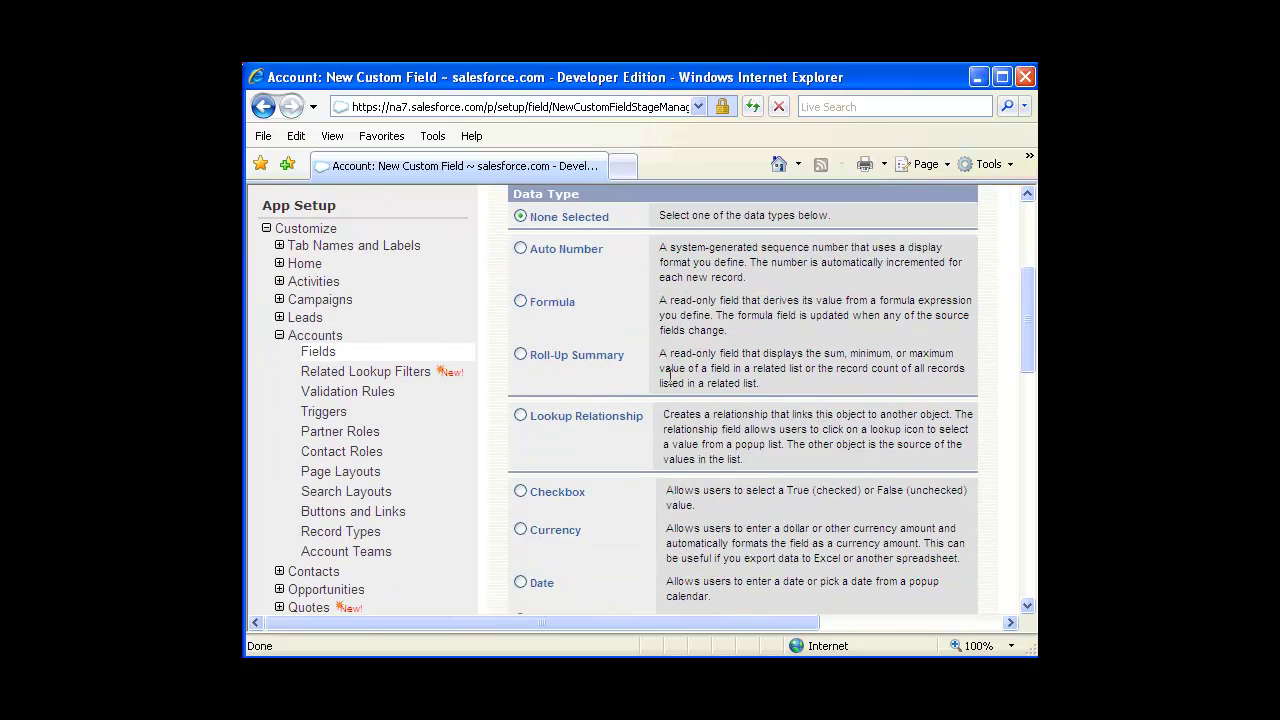
scroll(670, 377, "down", 5)
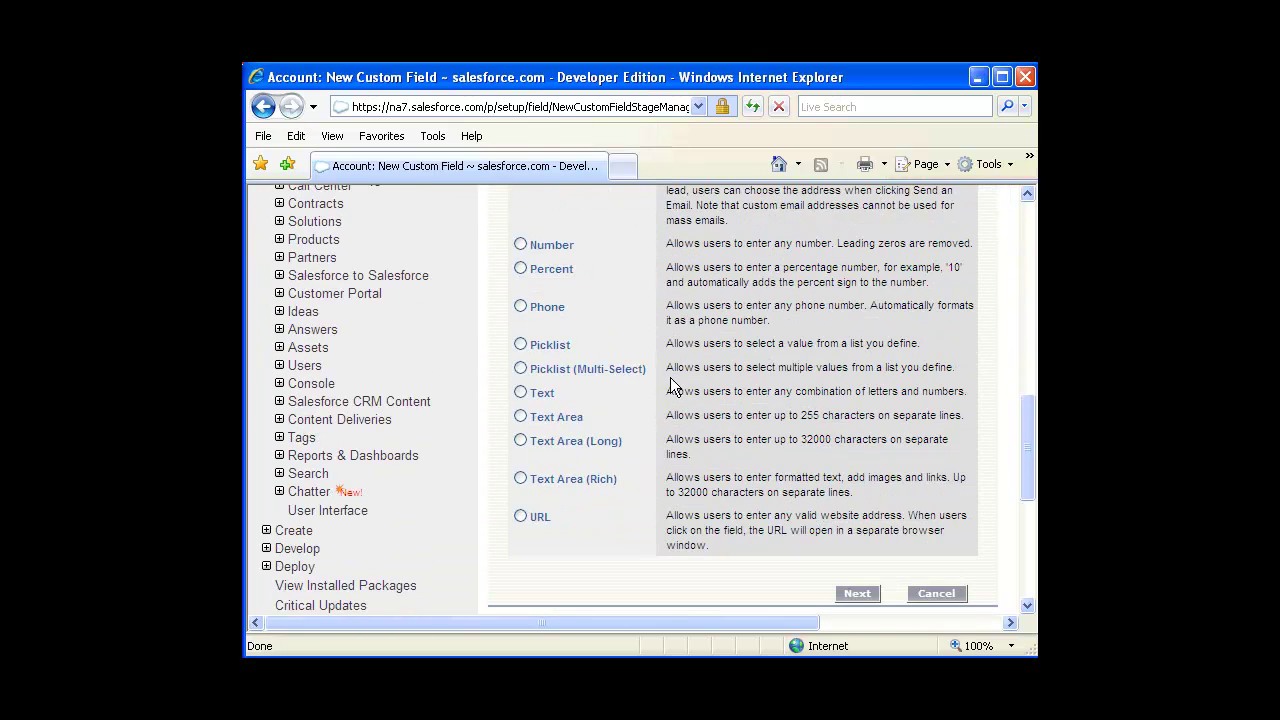
left_click(525, 392)
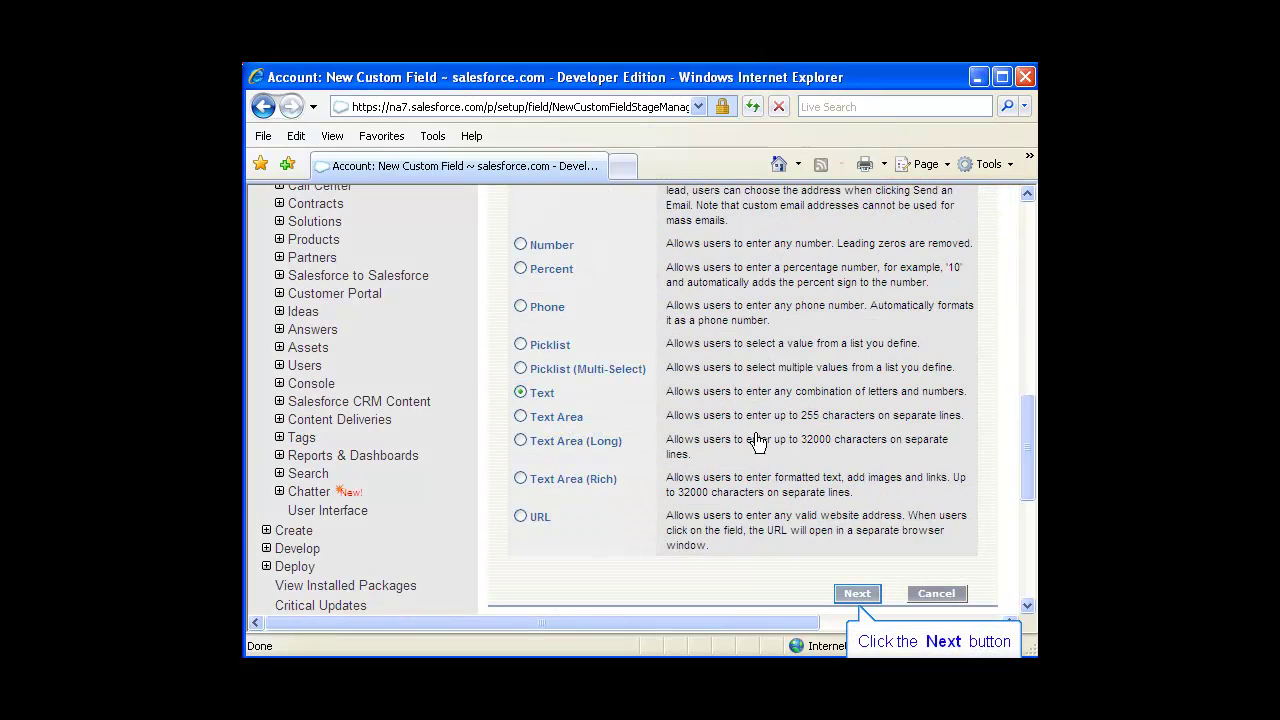
left_click(855, 593)
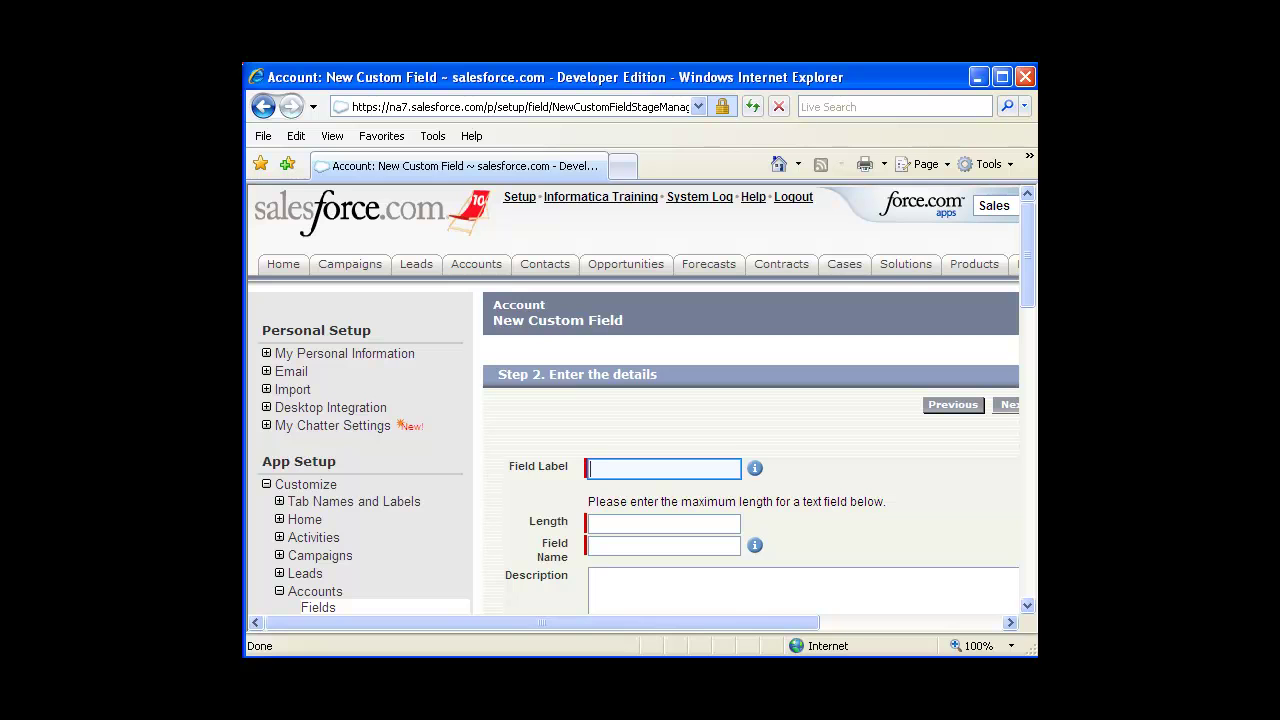
Label the new field Billing System ID and set its length to 80
type("Bi")
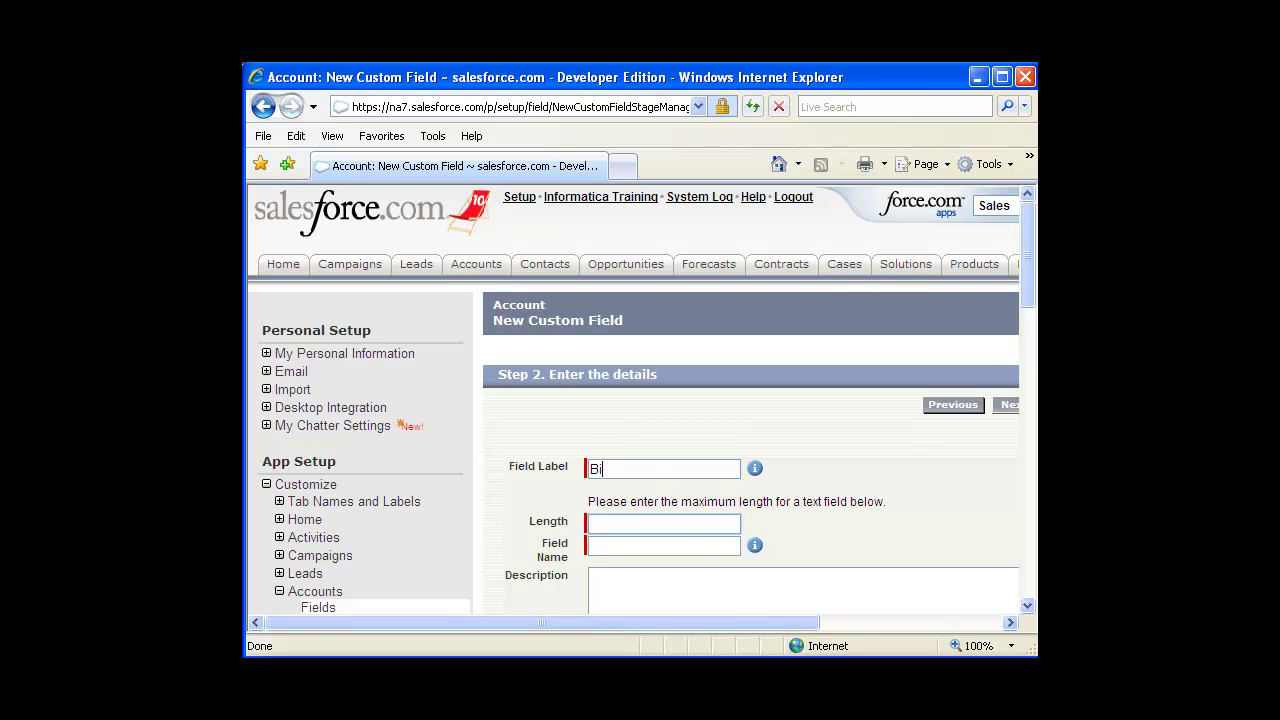
type("lling System ID")
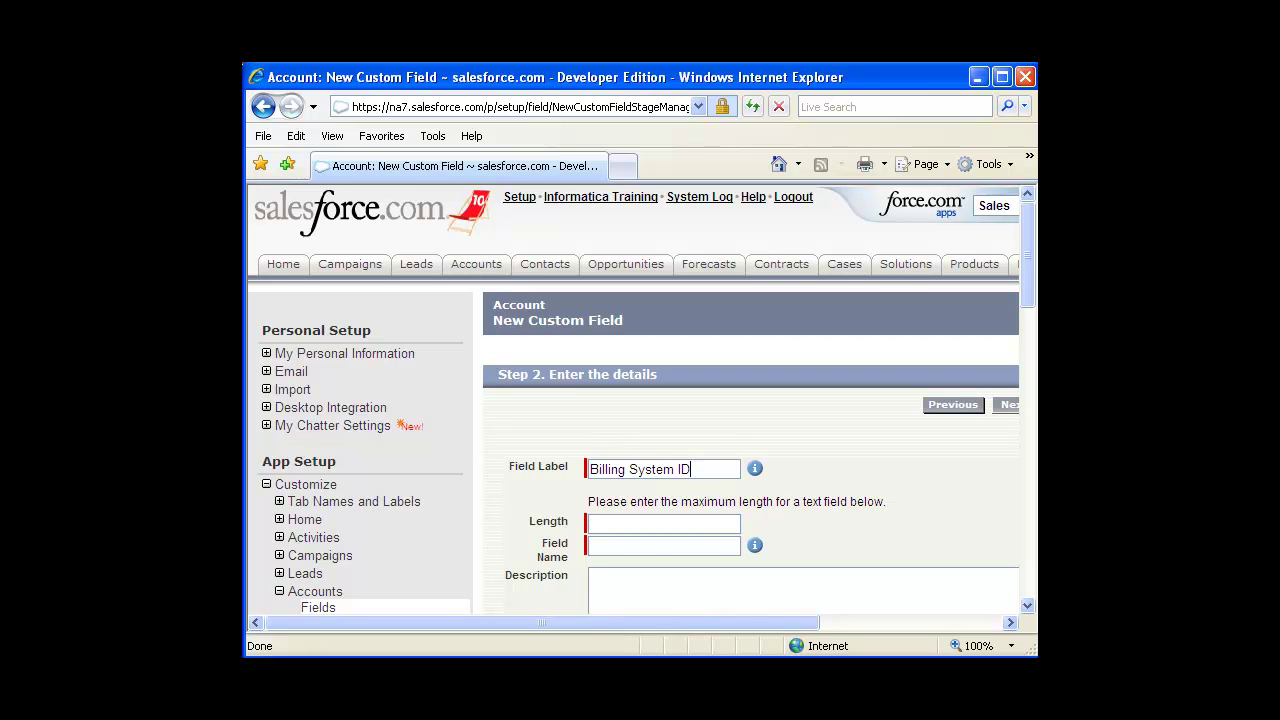
key("Tab")
type("80")
Mark the field as an External ID and save it with the default field-level security and page layouts
scroll(658, 448, "down", 5)
scroll(659, 452, "down", 1)
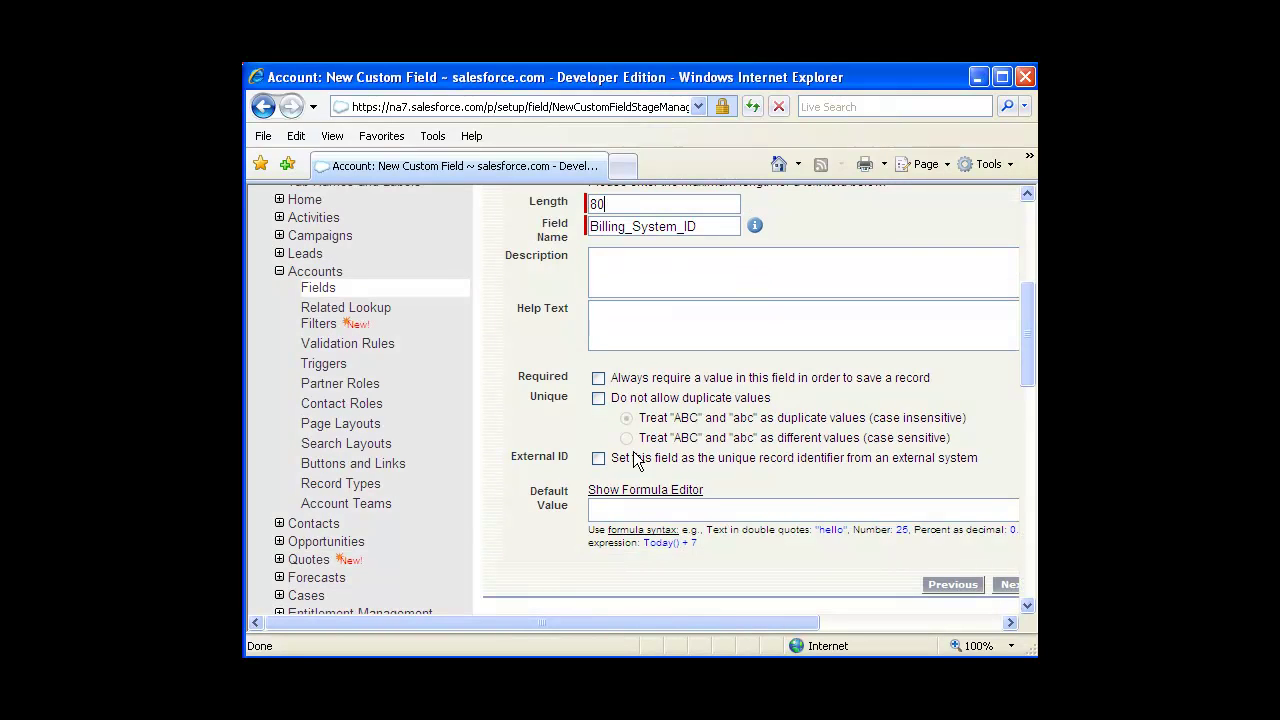
left_click_drag(612, 458, 968, 462)
left_click(598, 458)
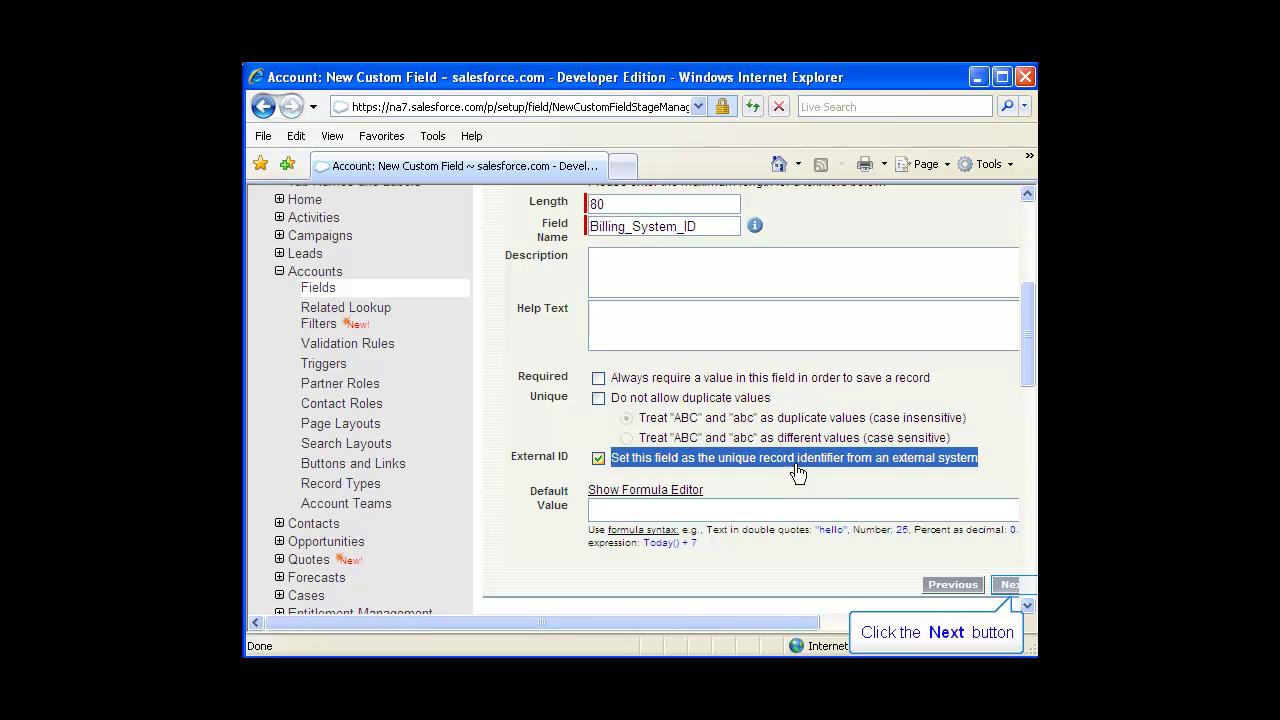
left_click(1012, 585)
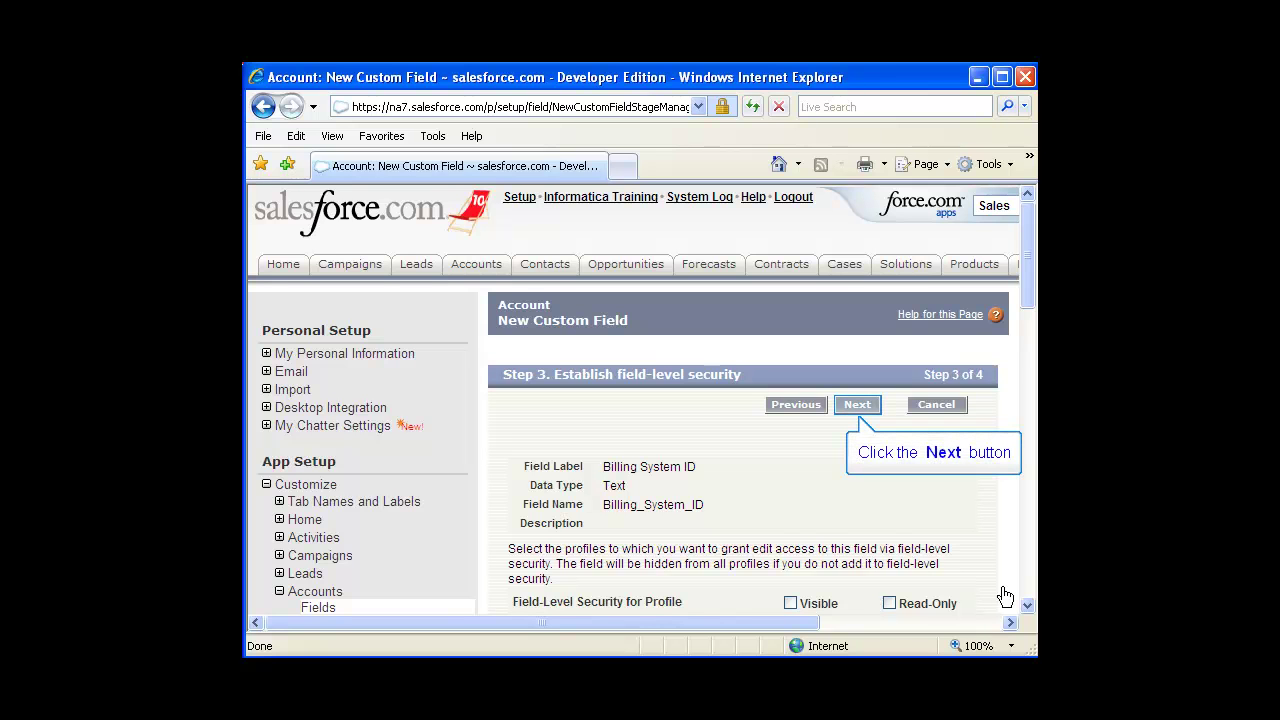
left_click(865, 410)
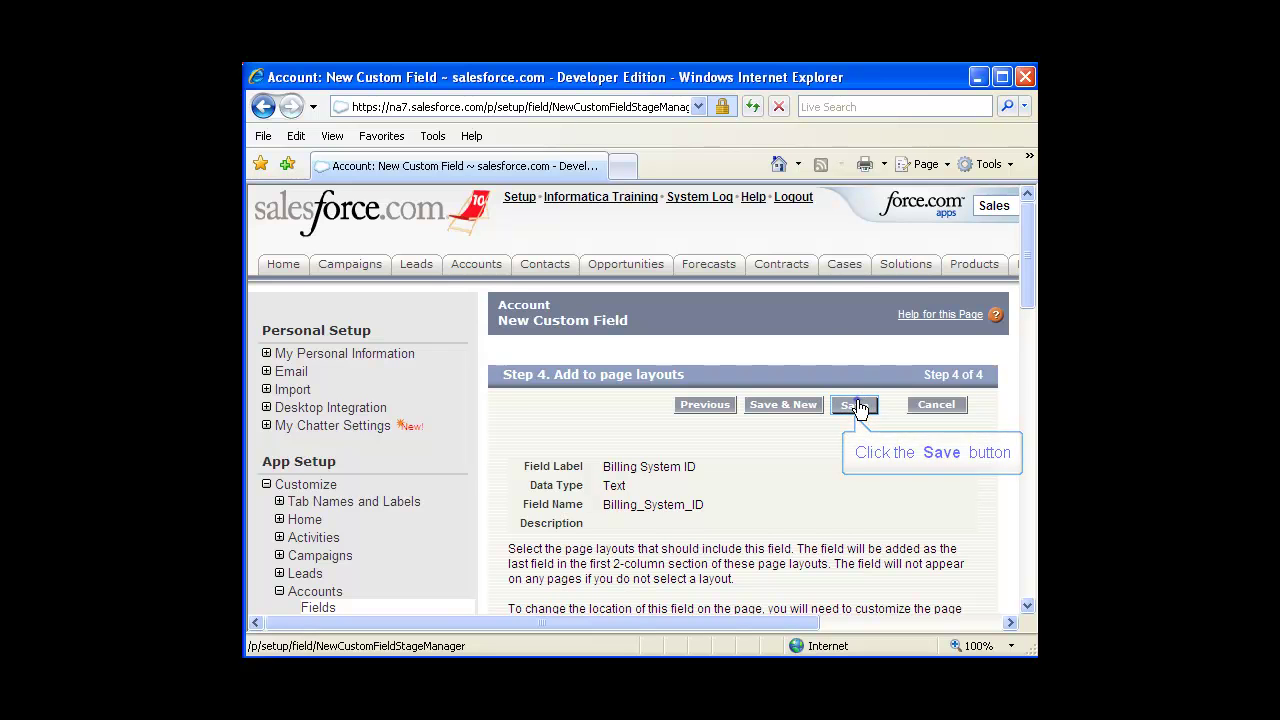
left_click(860, 406)
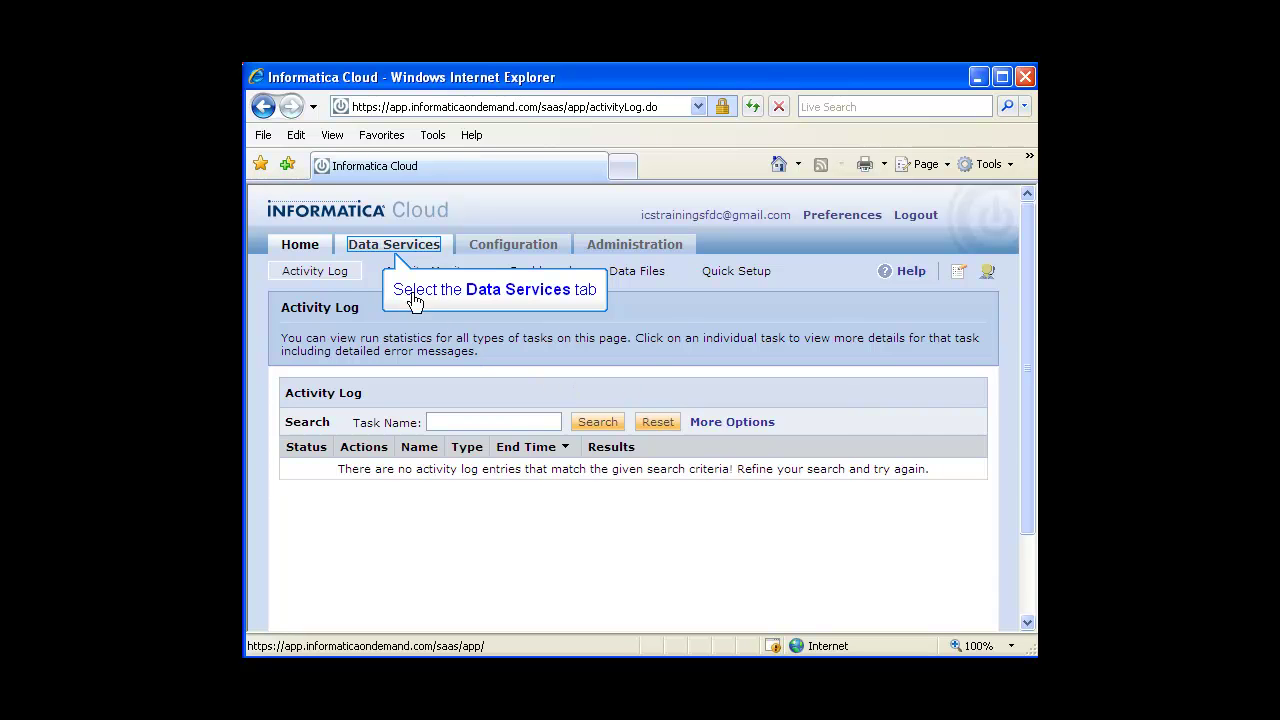
In Informatica Cloud, create a data synchronization task named Account Synch with the Upsert (Update or Insert) operation and continue to the source
left_click(398, 250)
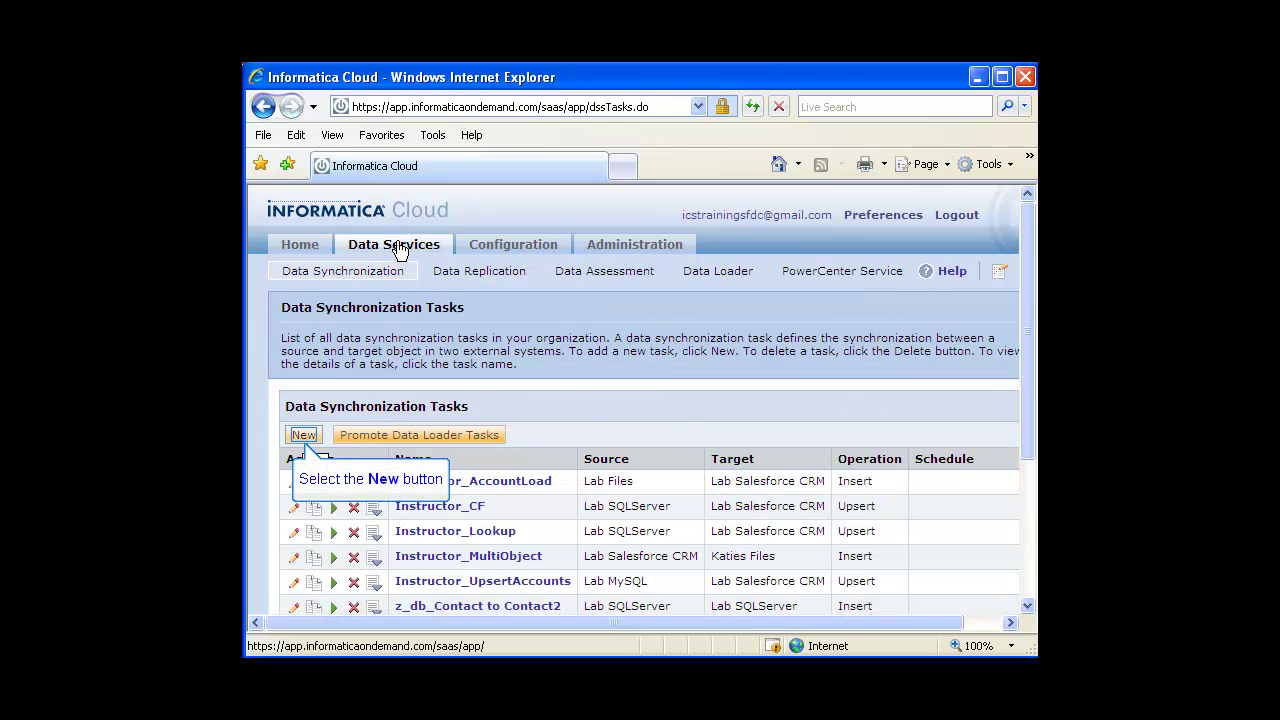
left_click(303, 434)
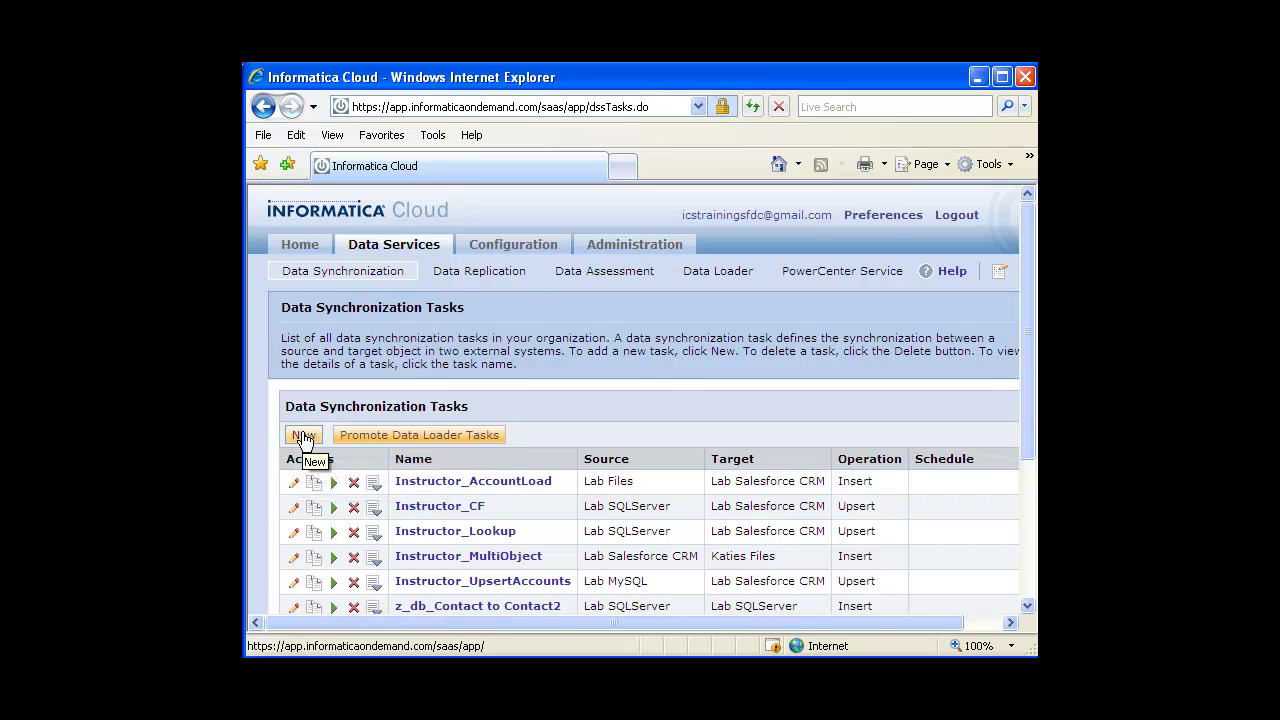
type("Account")
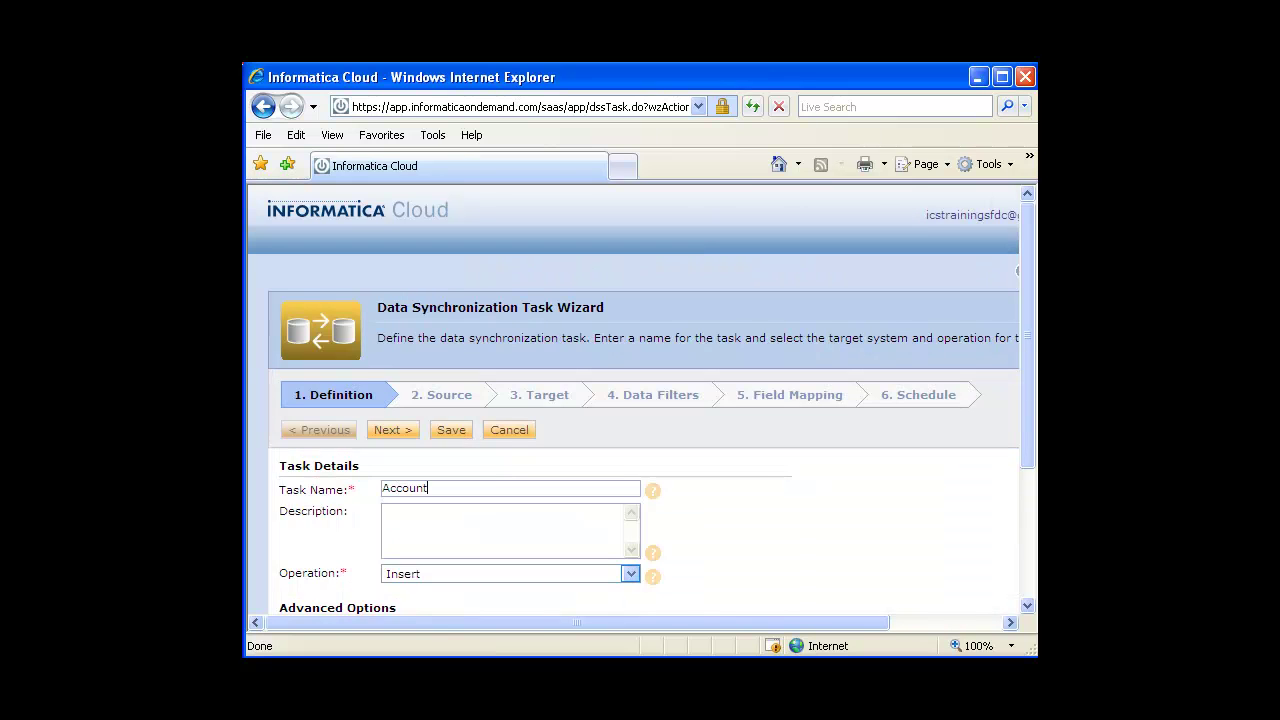
type(" Synch")
key("Tab")
key("Tab")
key("alt+Down")
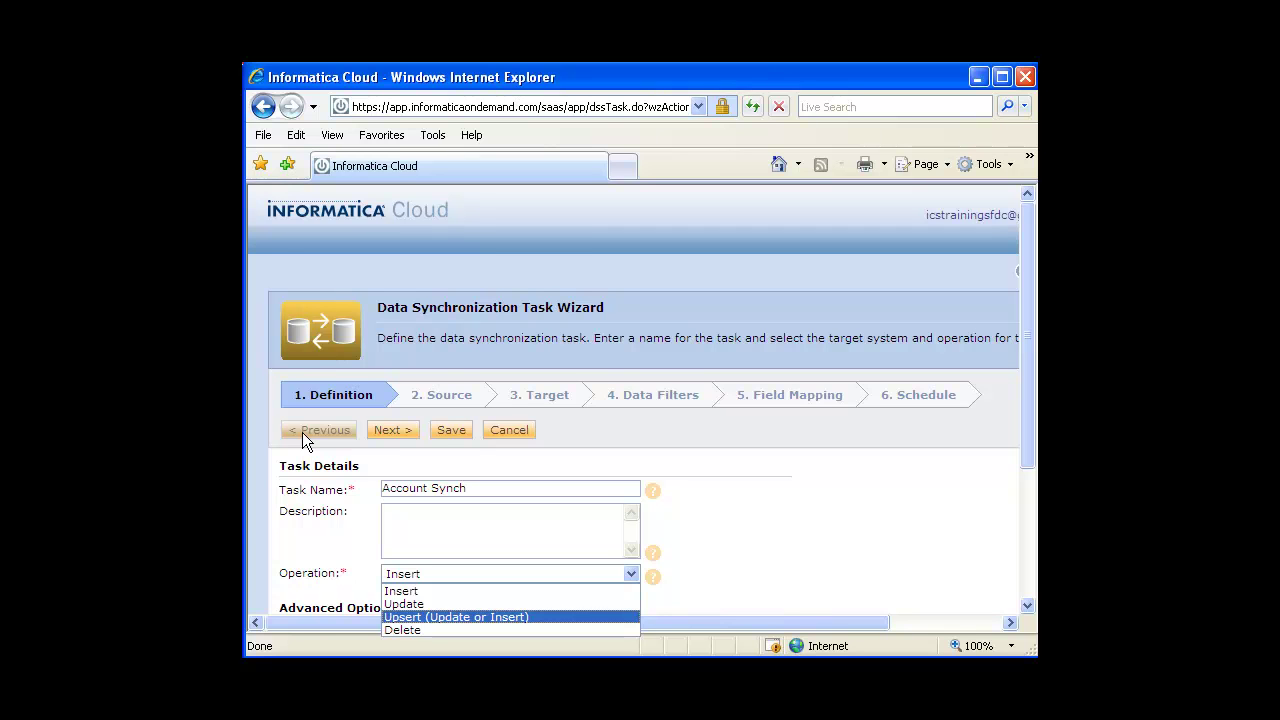
left_click(609, 616)
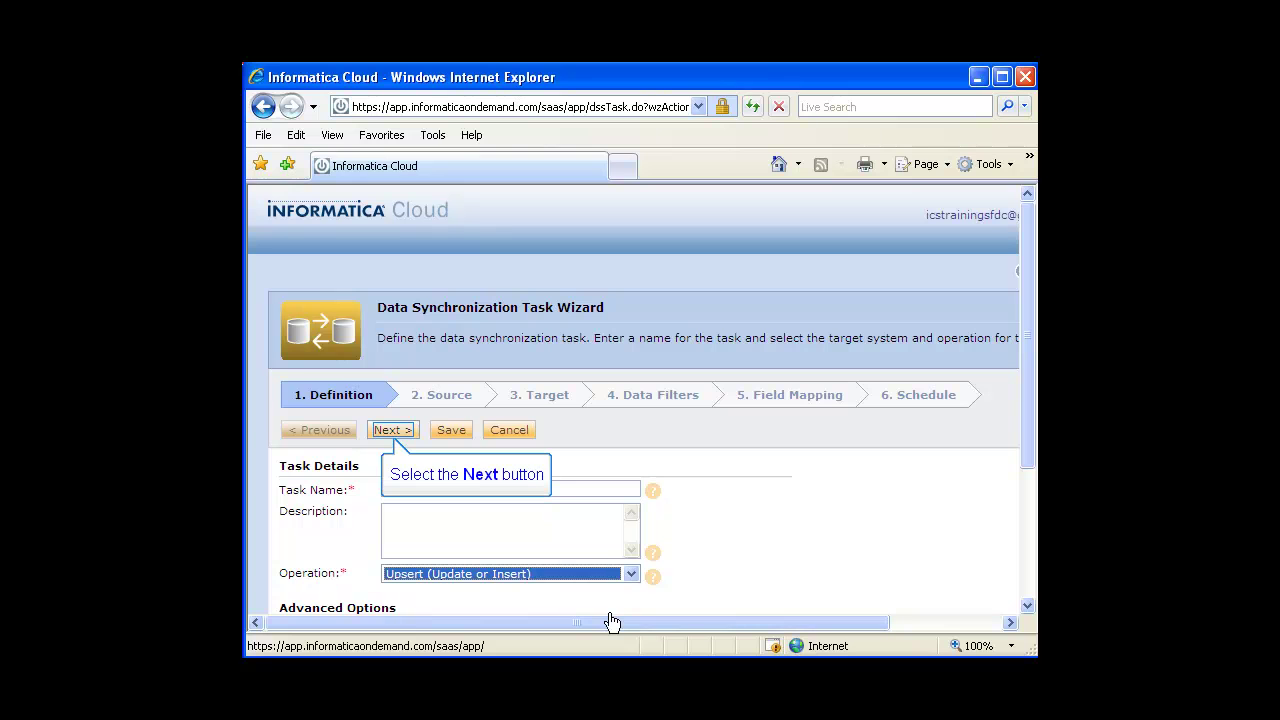
left_click(403, 431)
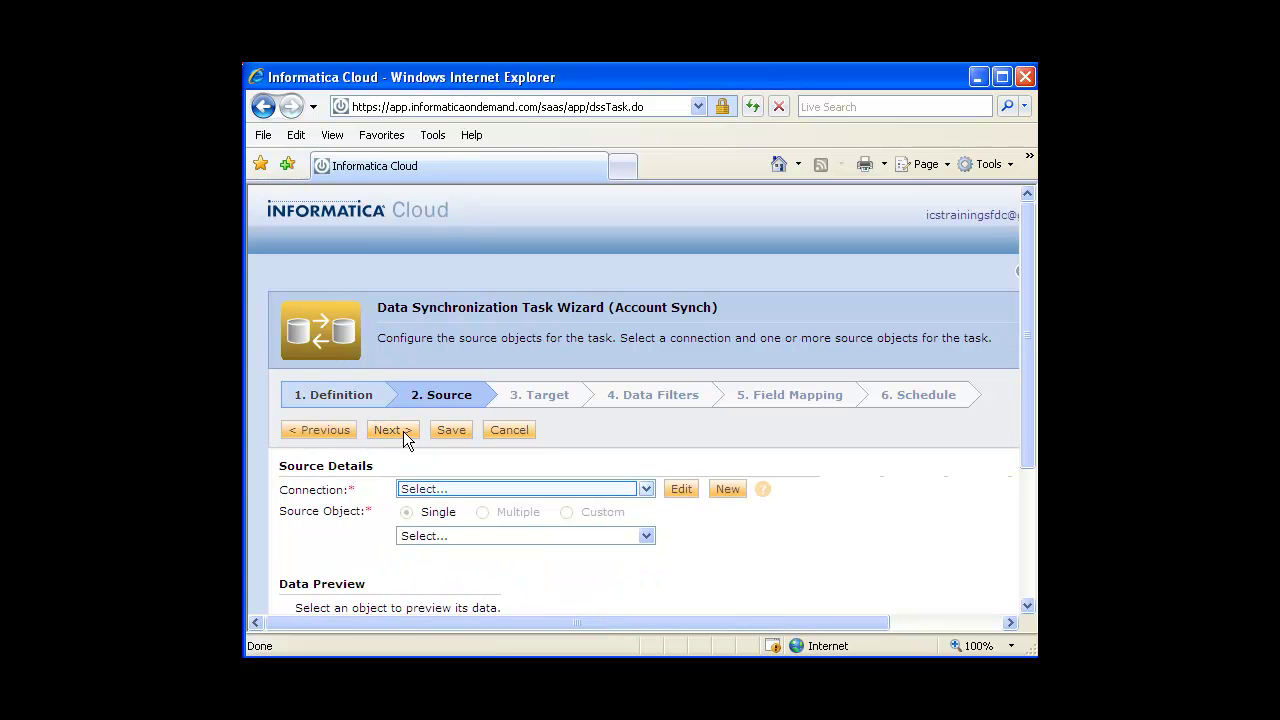
Set the source connection to Katies Files with ACCOUNT_Data.csv as the single source object, check its ACCOUNT_ID column, and continue to the target
left_click(553, 488)
left_click(546, 529)
left_click(530, 536)
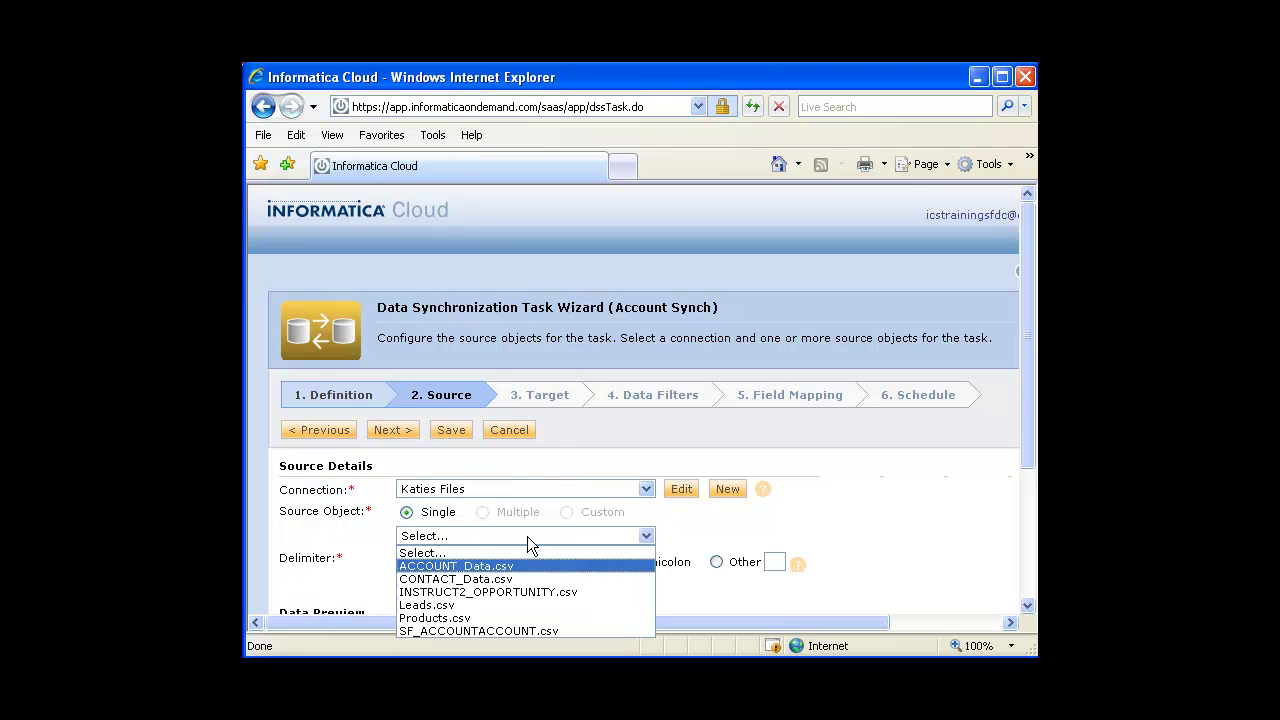
left_click(521, 565)
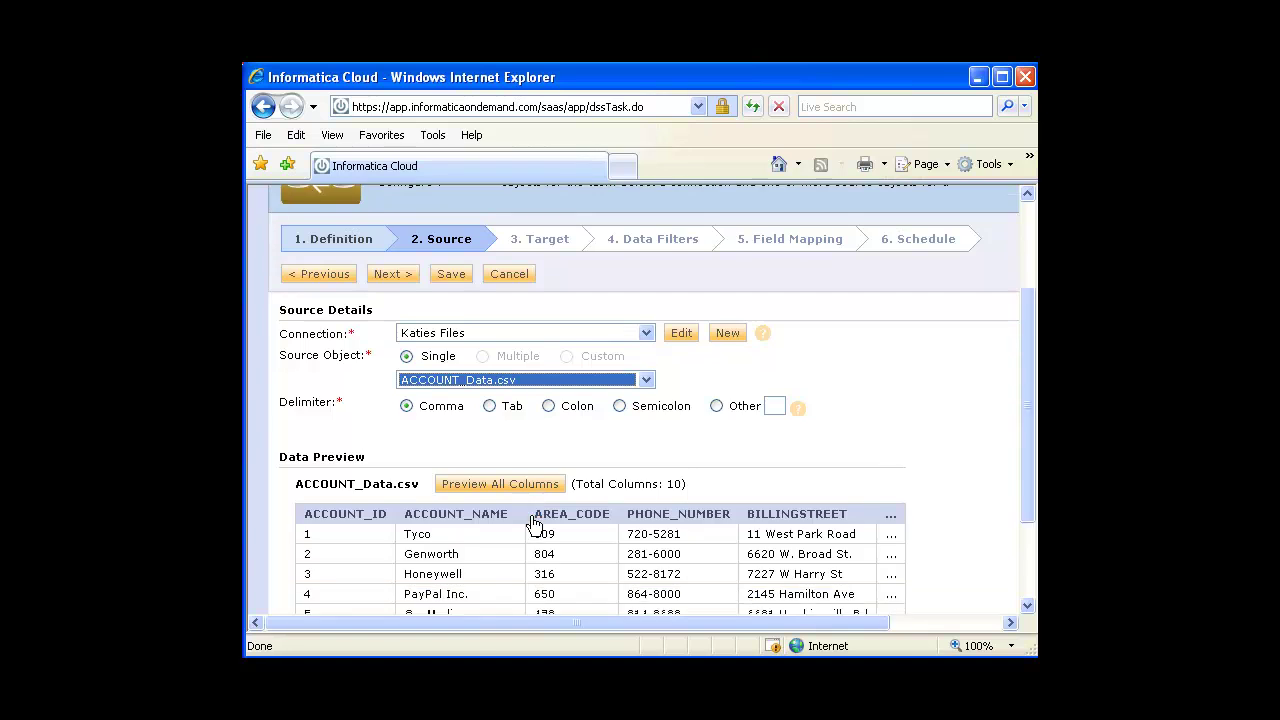
scroll(532, 522, "down", 2)
double_click(342, 414)
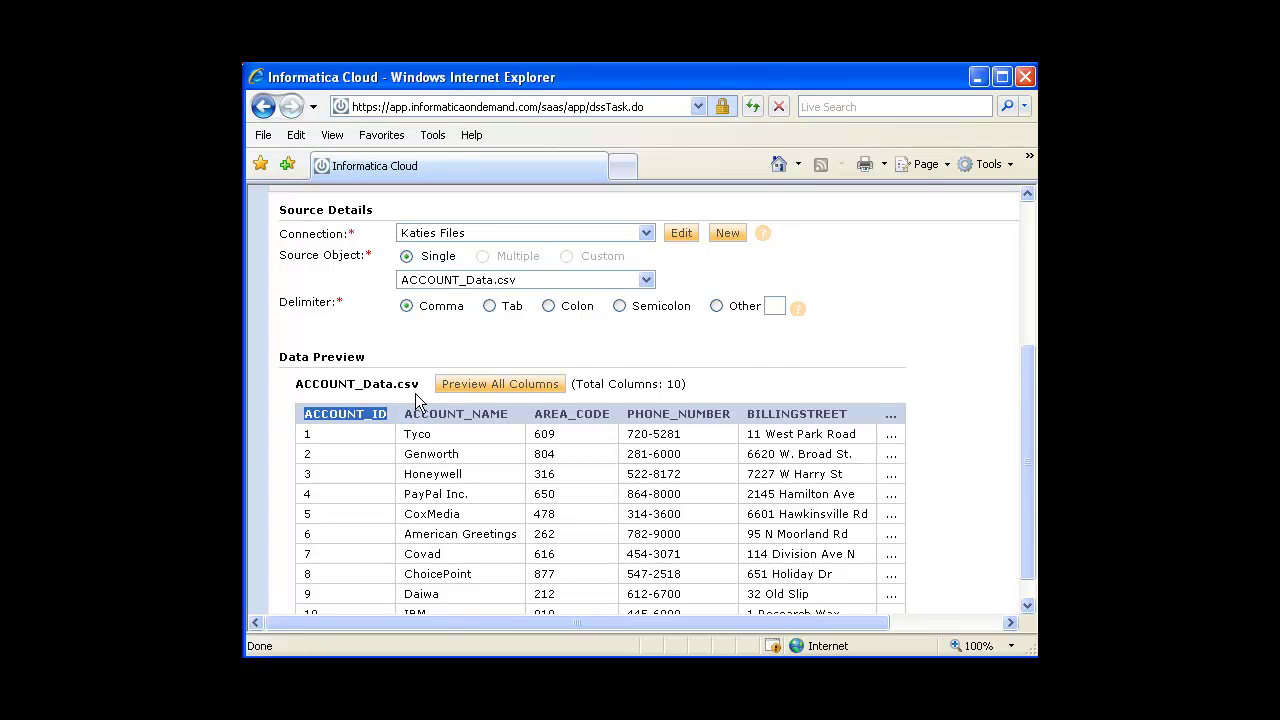
scroll(415, 408, "up", 2)
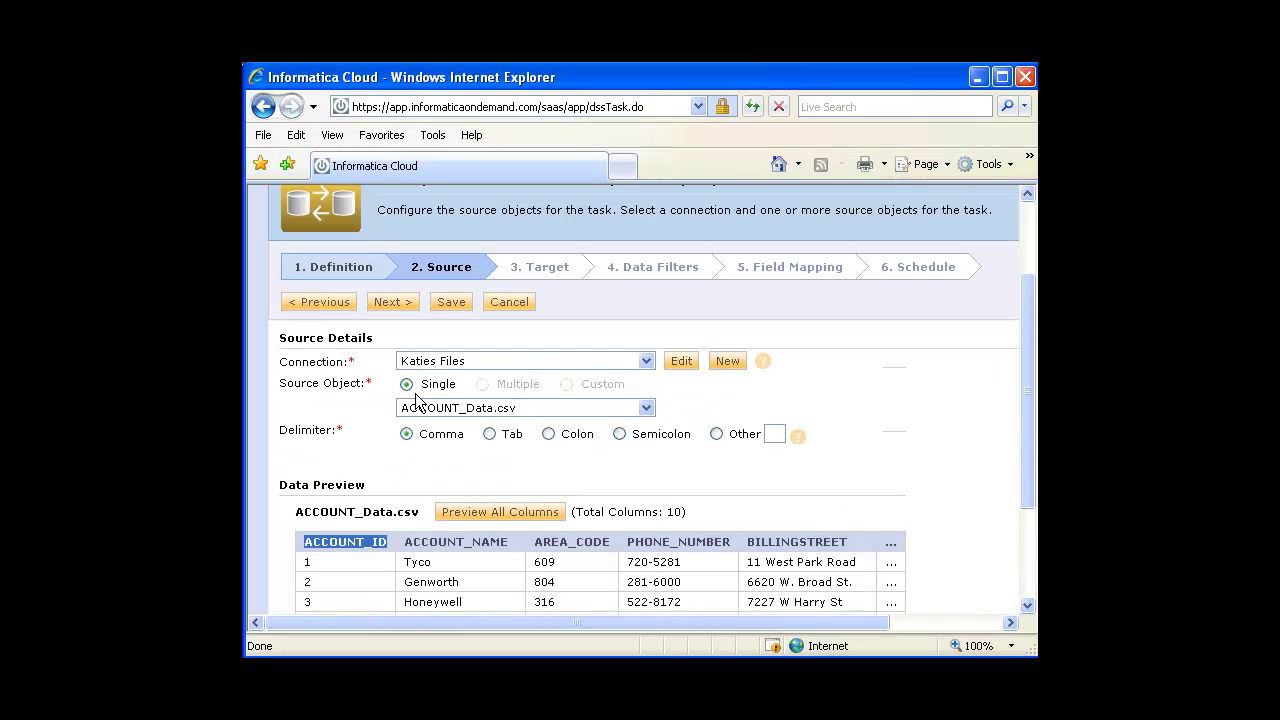
left_click(403, 299)
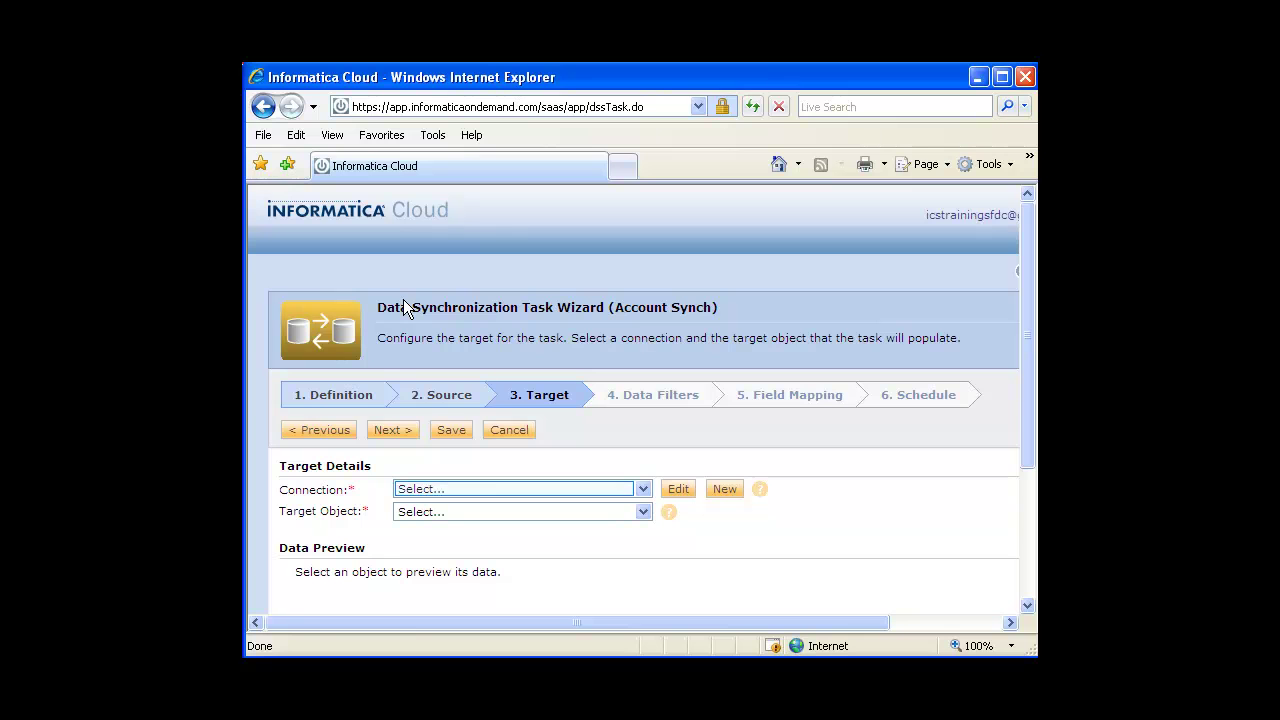
Set the target connection to Lab Salesforce CRM with the Account object, and proceed to field mapping without adding data filters
left_click(490, 491)
left_click(499, 545)
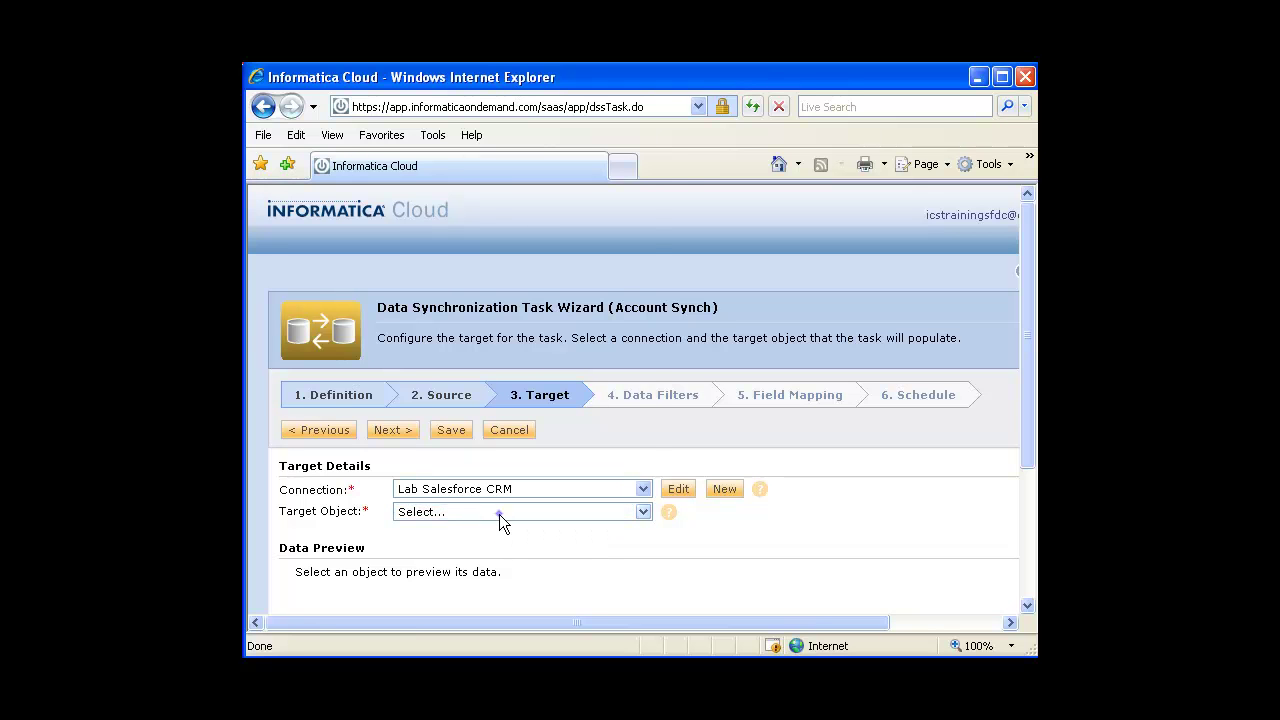
left_click(499, 514)
left_click(452, 130)
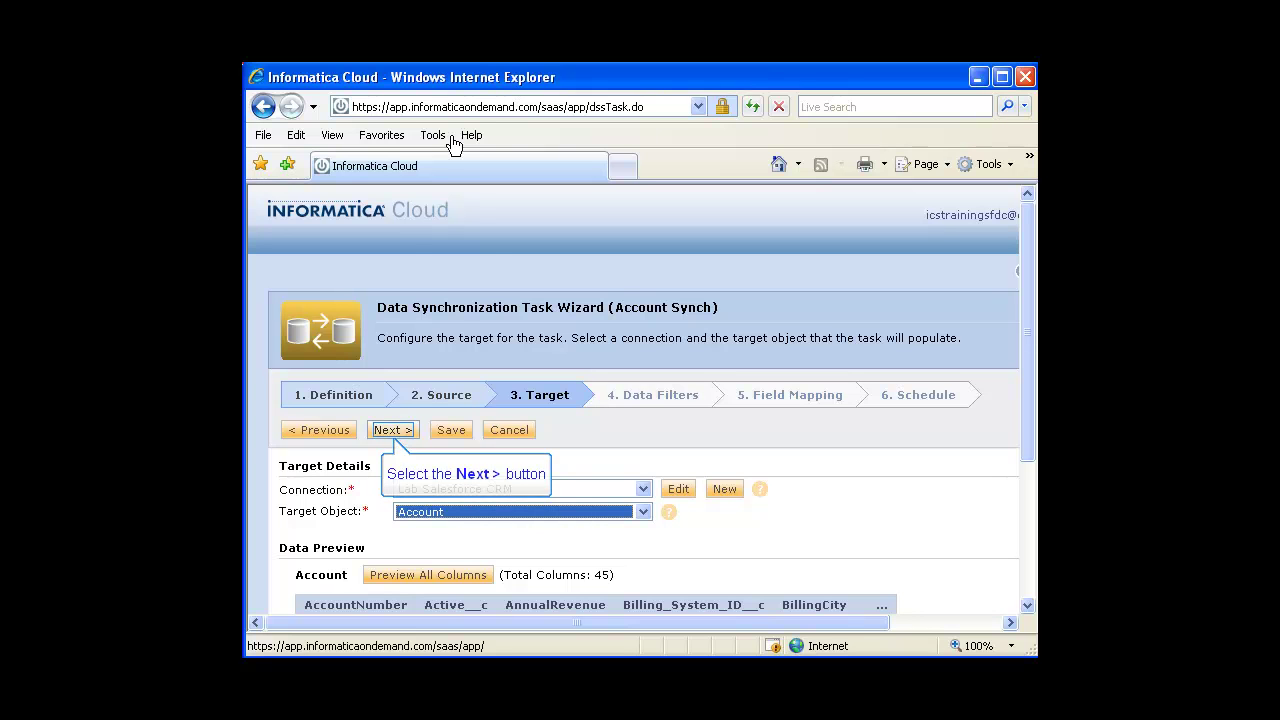
left_click(392, 431)
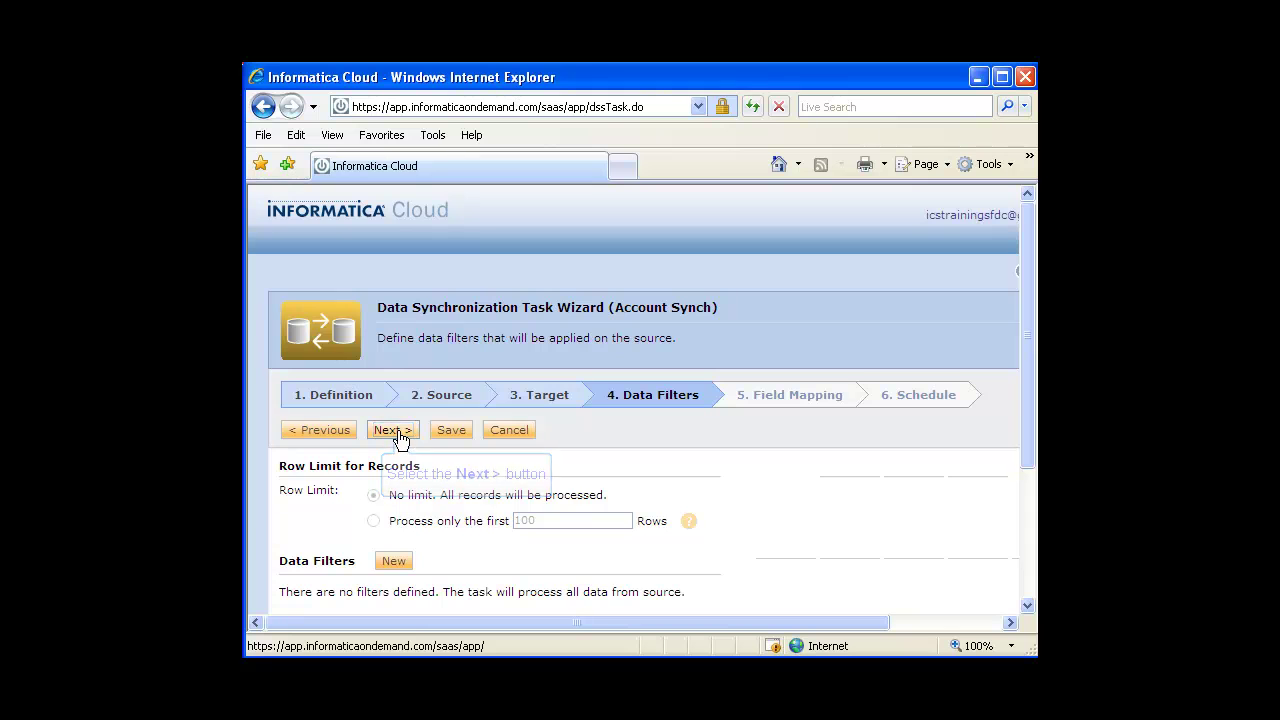
left_click(390, 430)
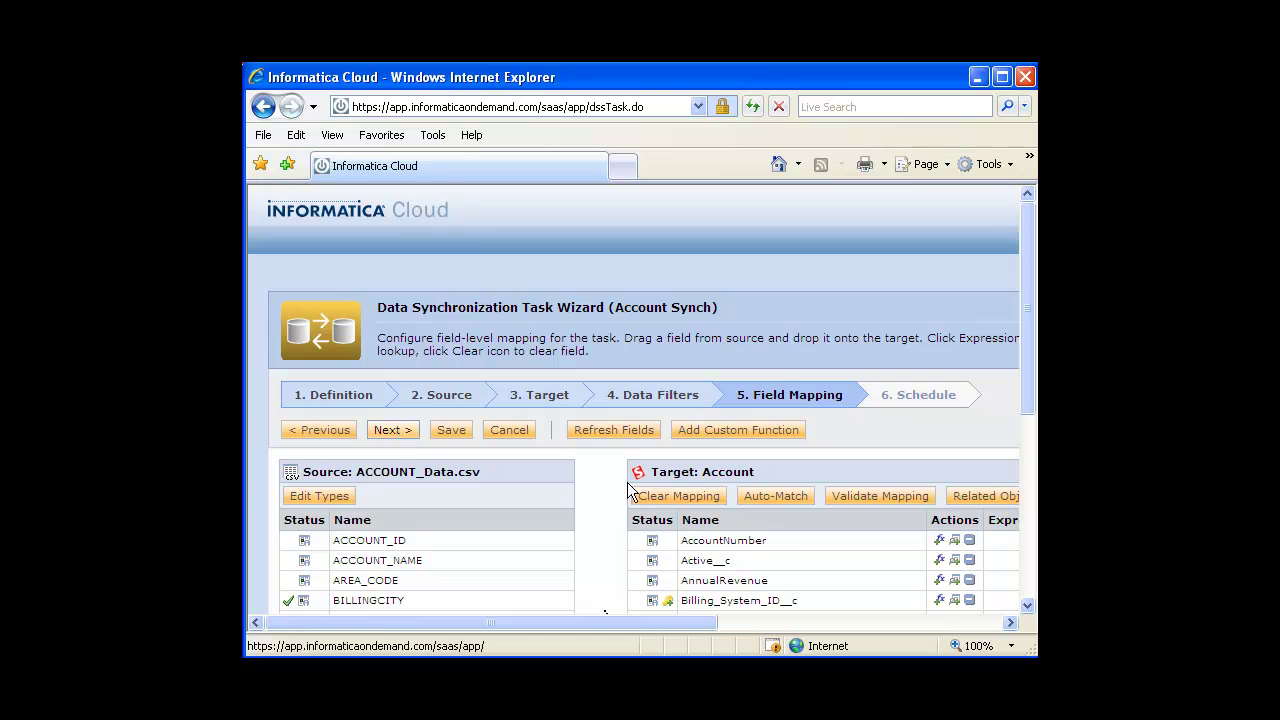
Map the source field ACCOUNT_ID to the target field Billing_System_ID__c
scroll(670, 577, "down", 1)
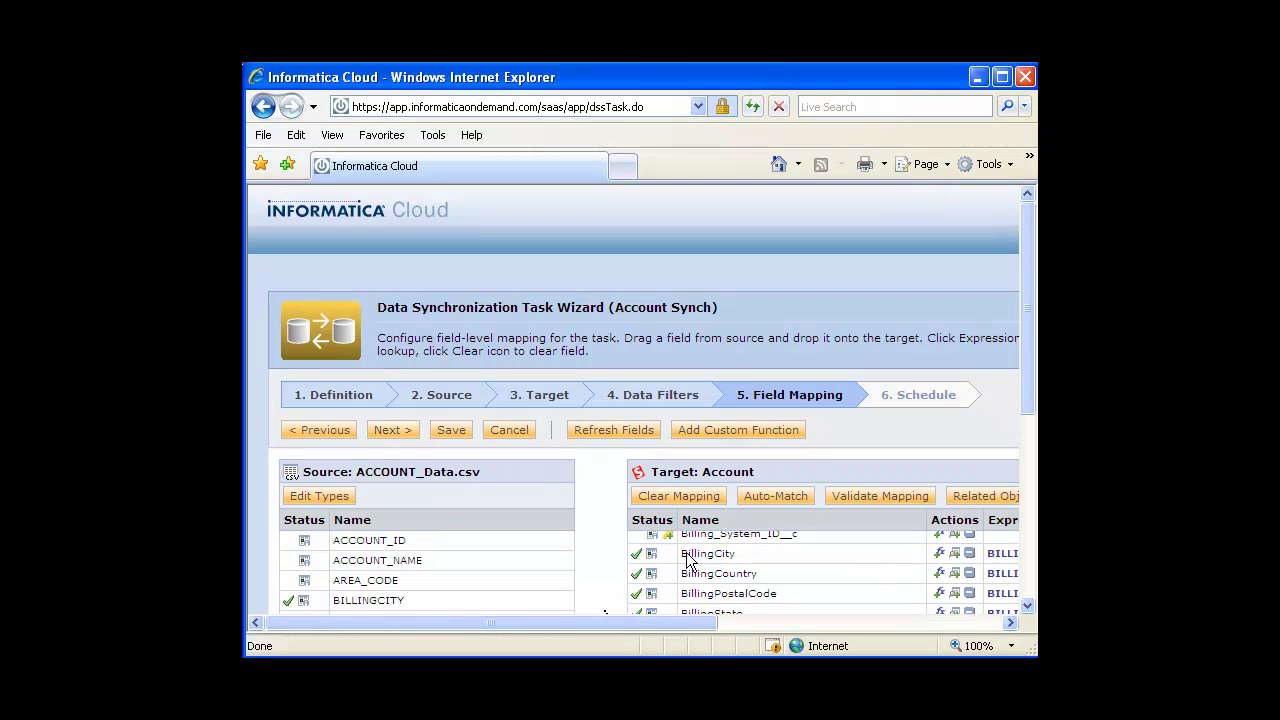
scroll(686, 560, "up", 1)
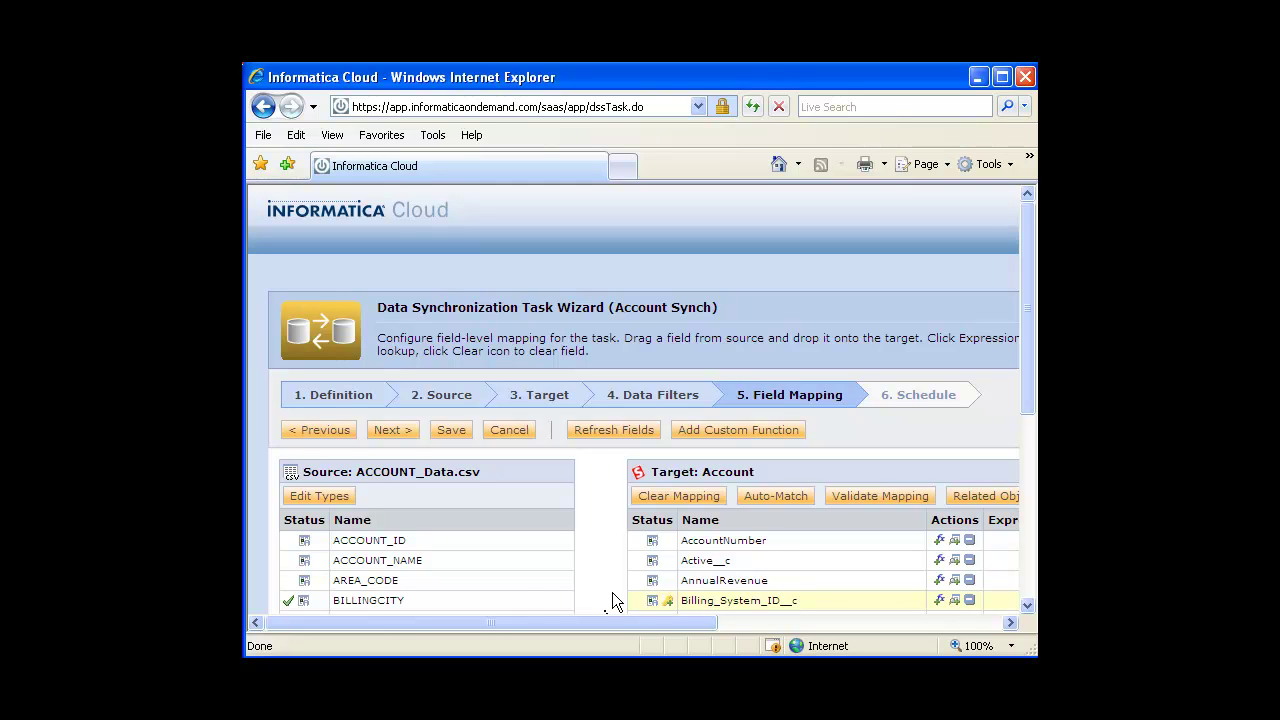
left_click_drag(405, 539, 690, 606)
Map ACCOUNT_NAME to the target field Name and both AREA_CODE and PHONE_NUMBER to Phone, and save the Account Synch task
scroll(684, 483, "down", 5)
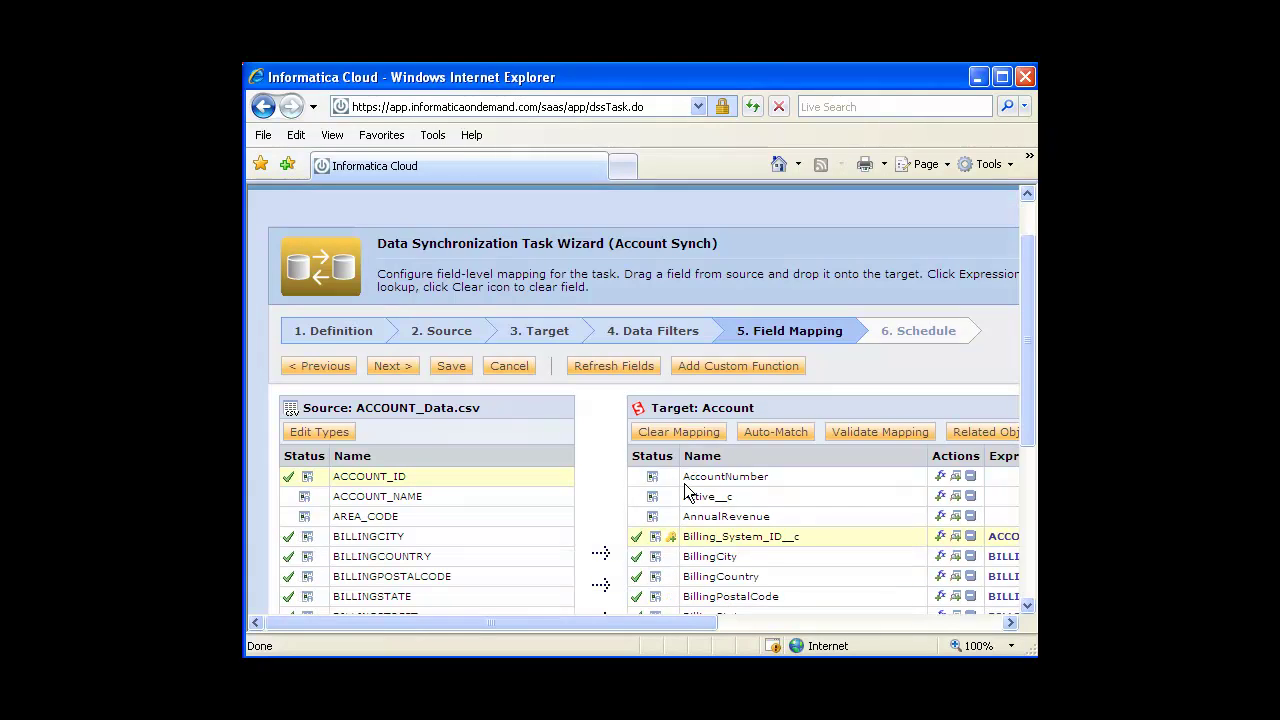
scroll(685, 482, "down", 10)
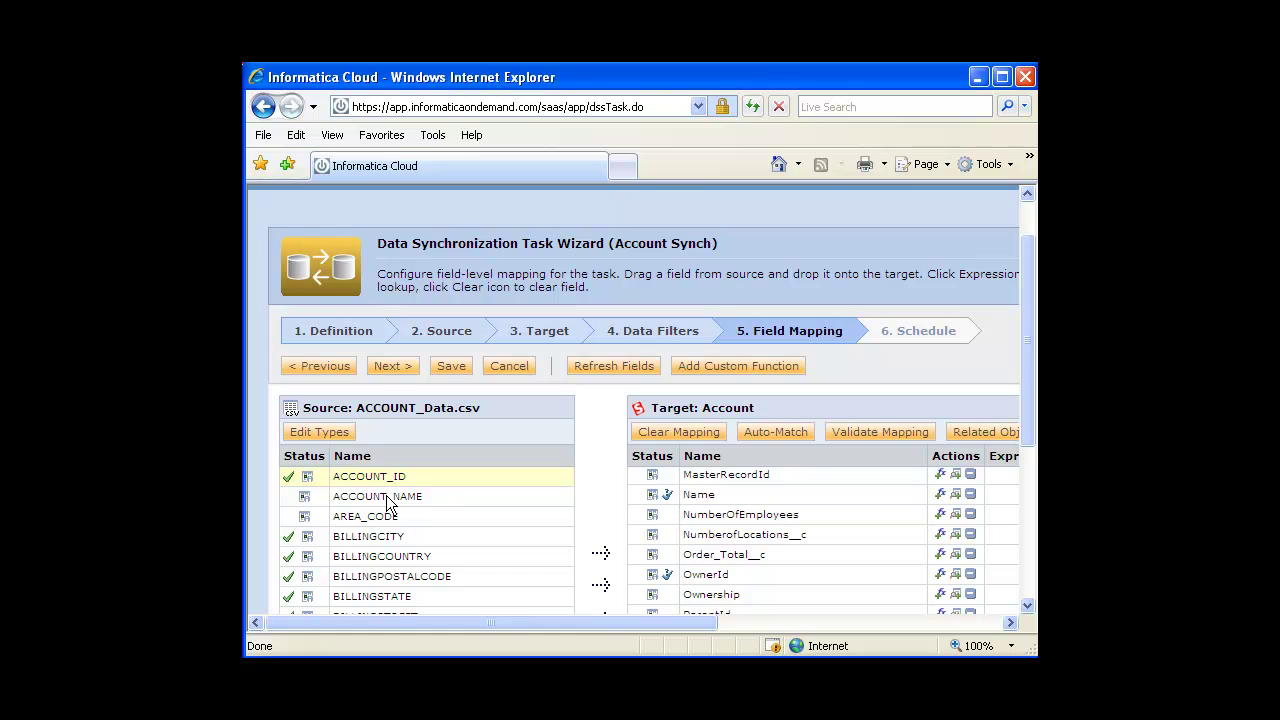
left_click_drag(387, 497, 686, 497)
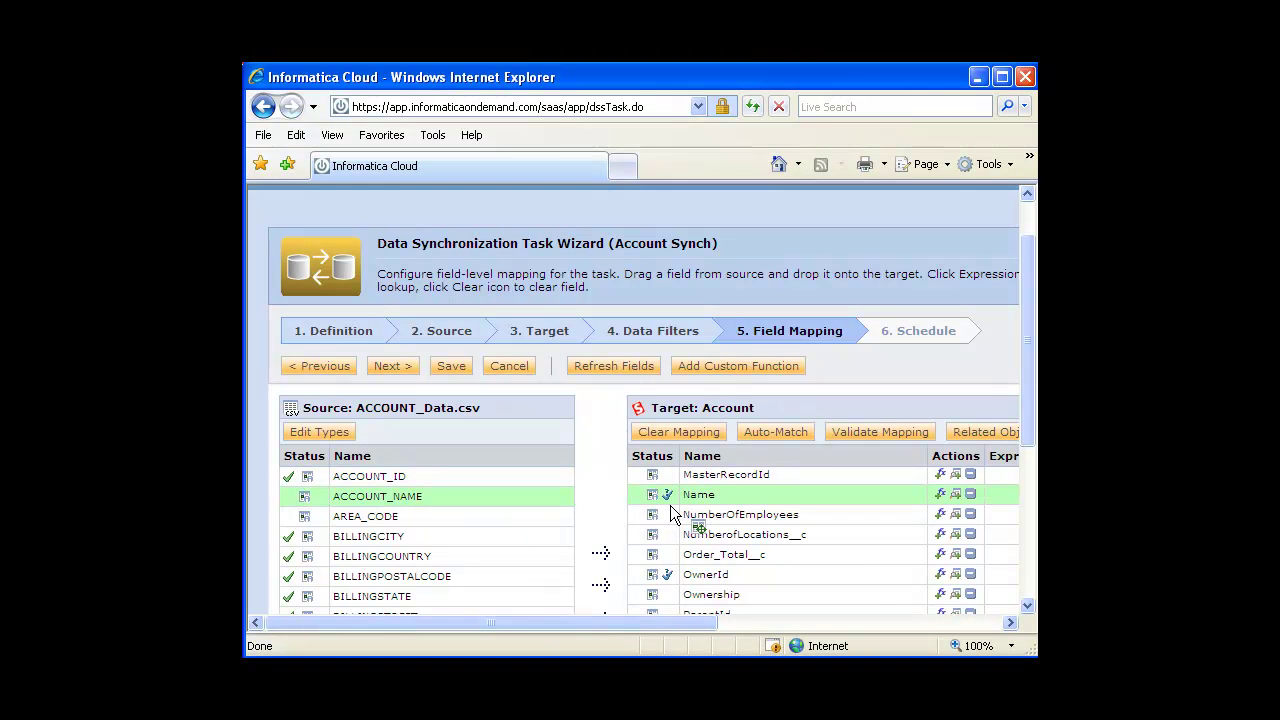
scroll(670, 510, "down", 3)
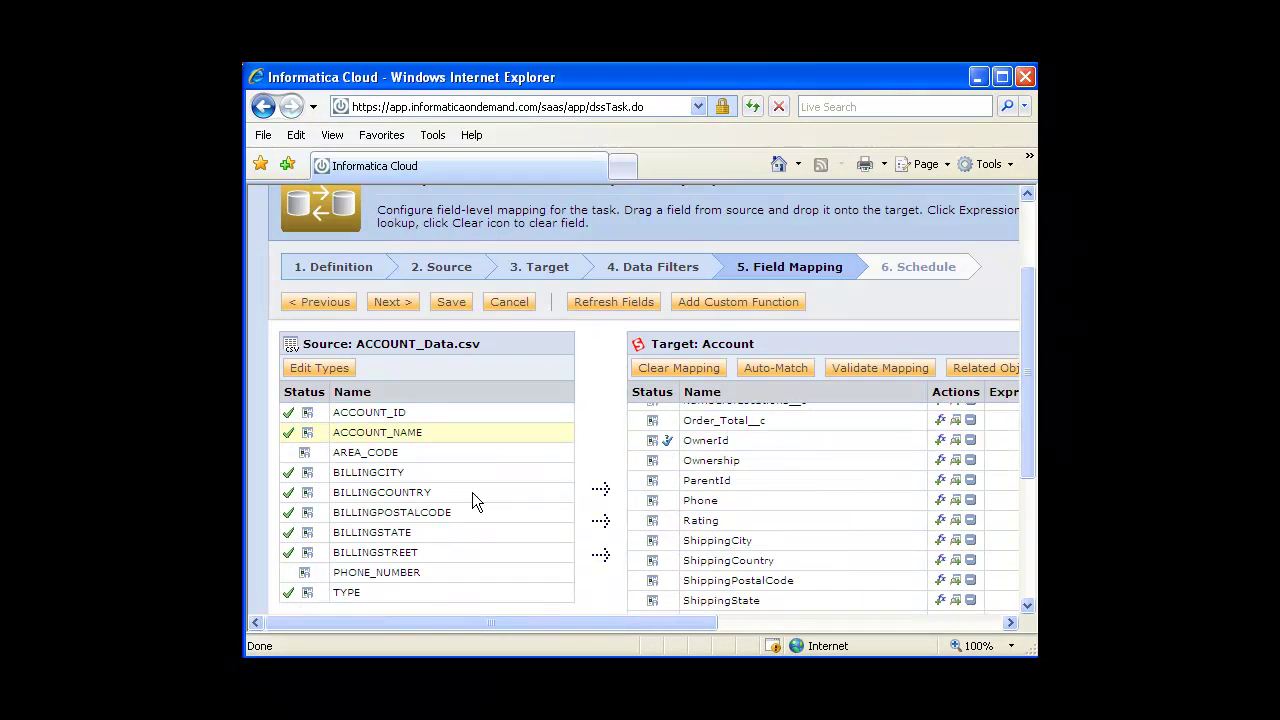
left_click_drag(419, 454, 679, 500)
left_click_drag(460, 571, 707, 495)
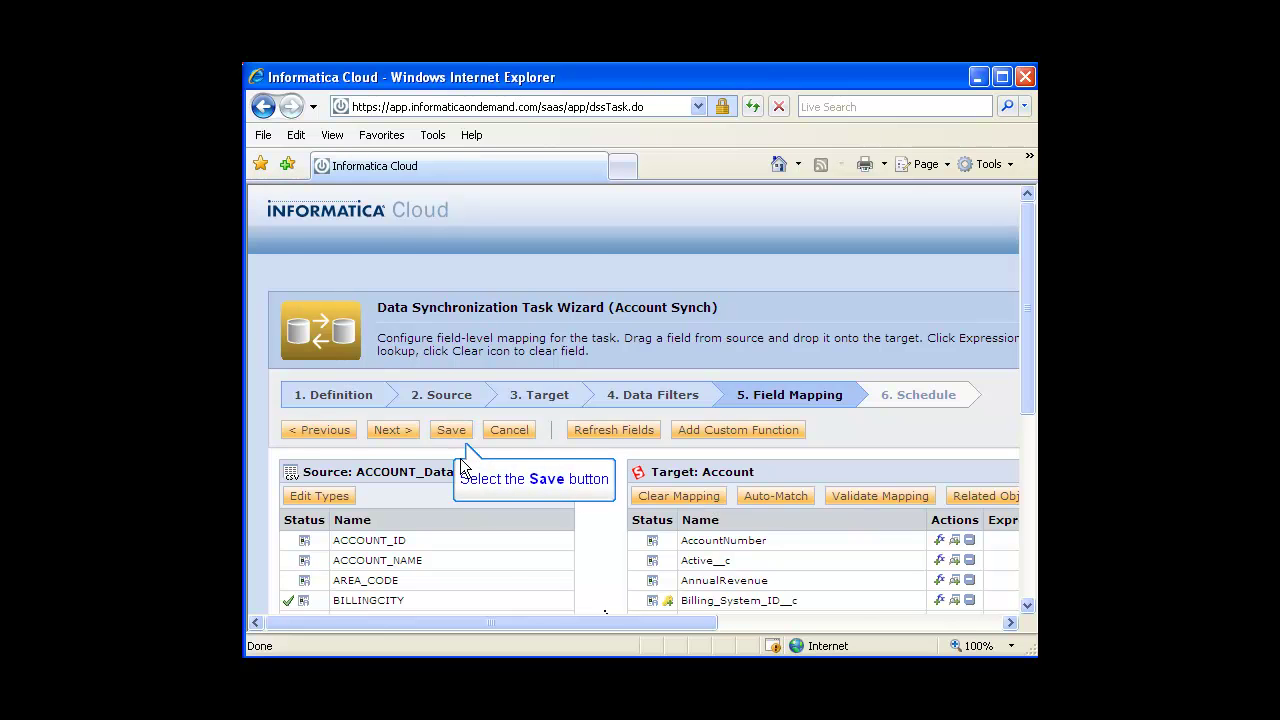
left_click(452, 432)
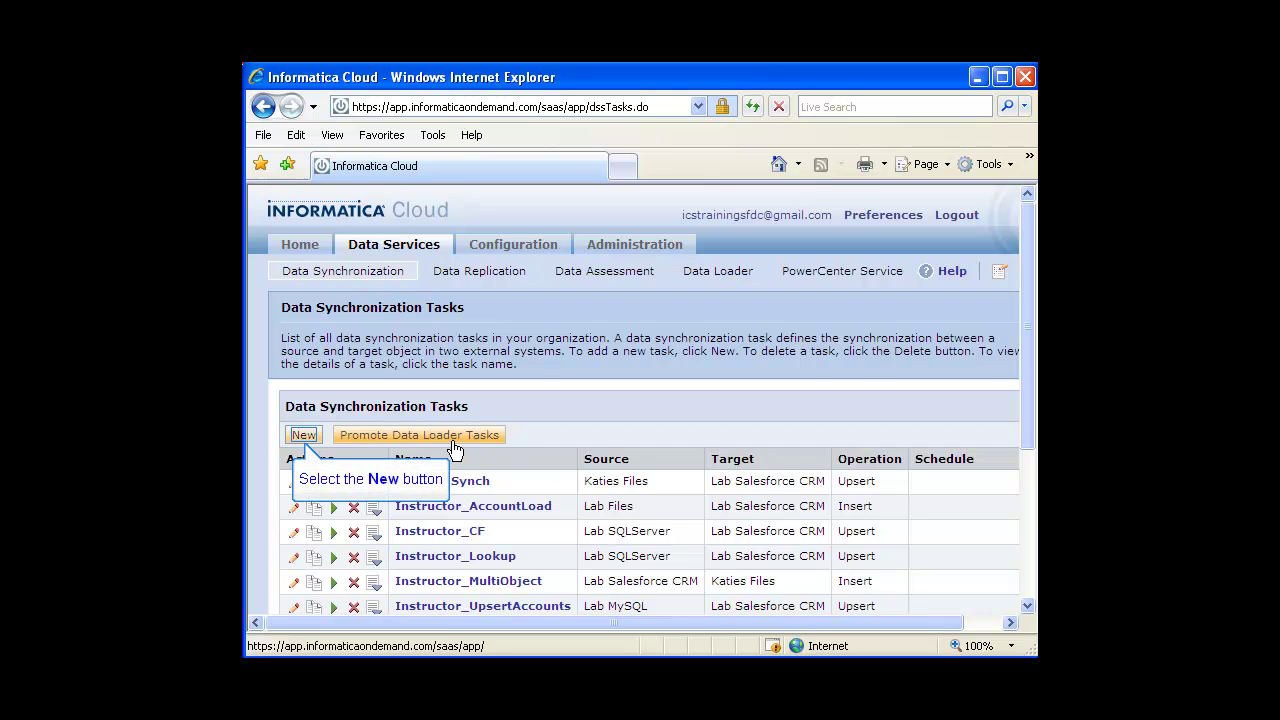
Create a data synchronization task named Contact Synch with the Upsert (Update or Insert) operation and continue to the source
left_click(315, 438)
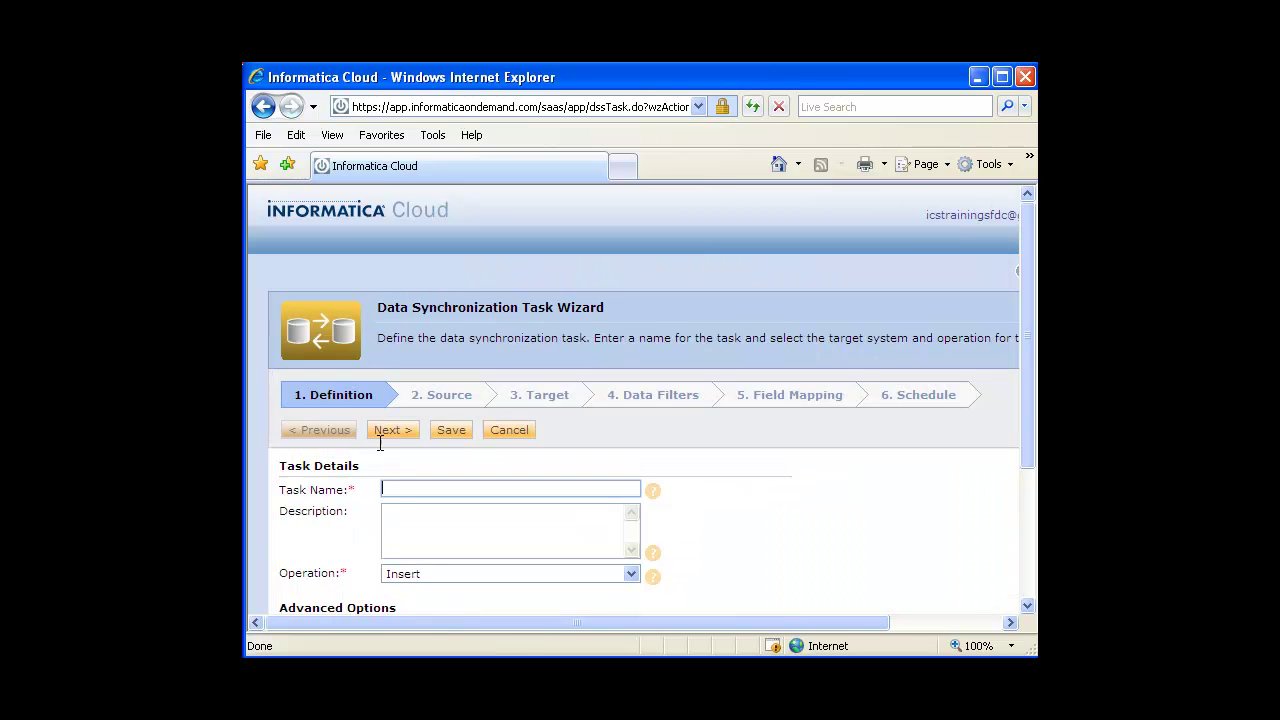
type("Co")
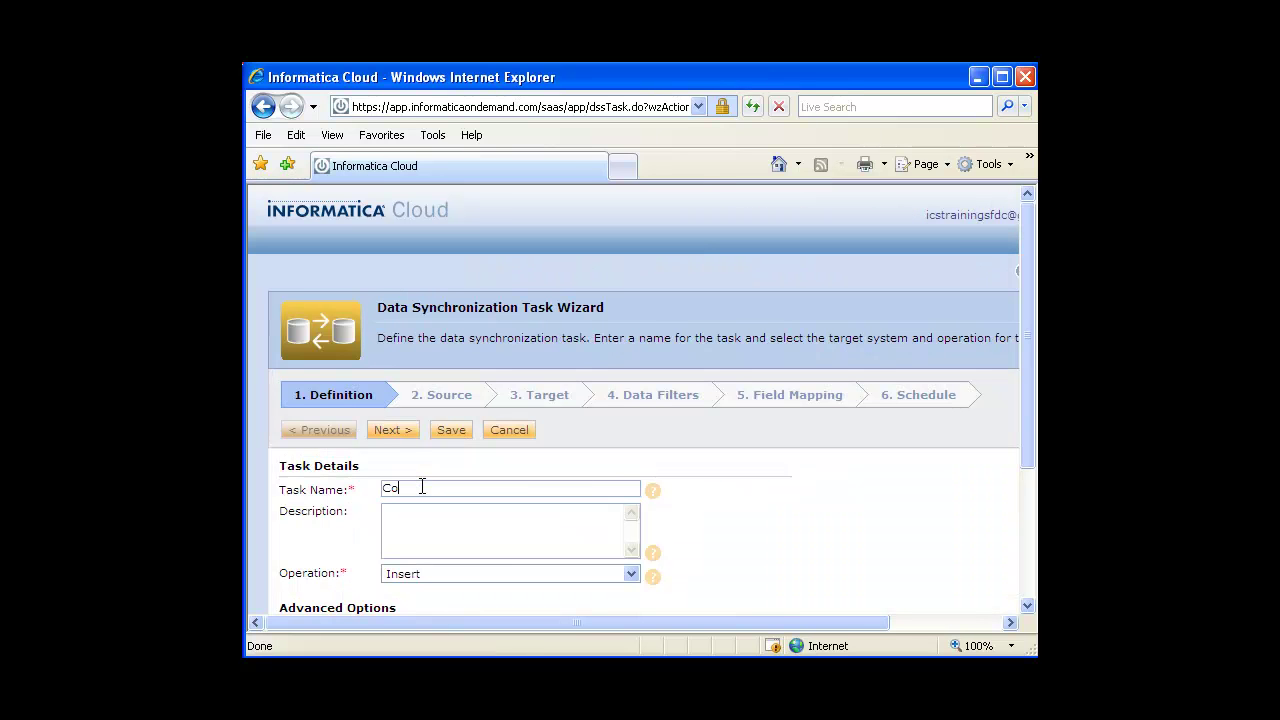
type("ntact Synch")
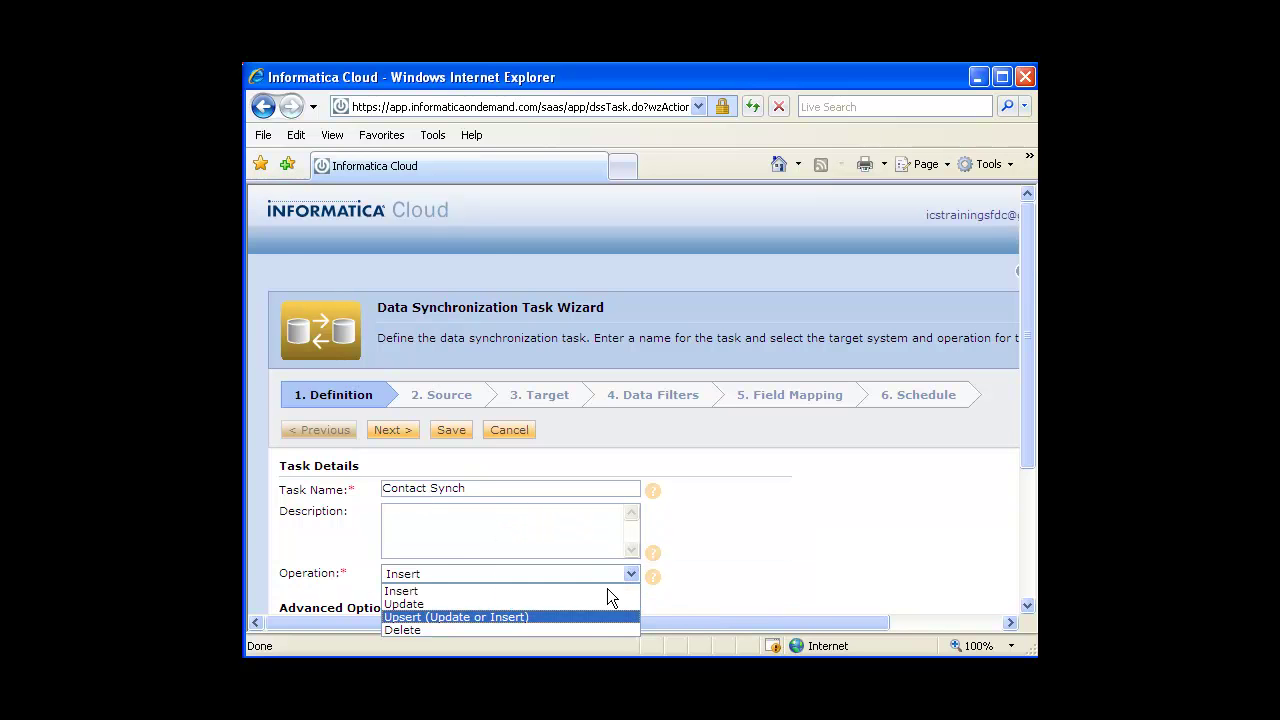
left_click(610, 616)
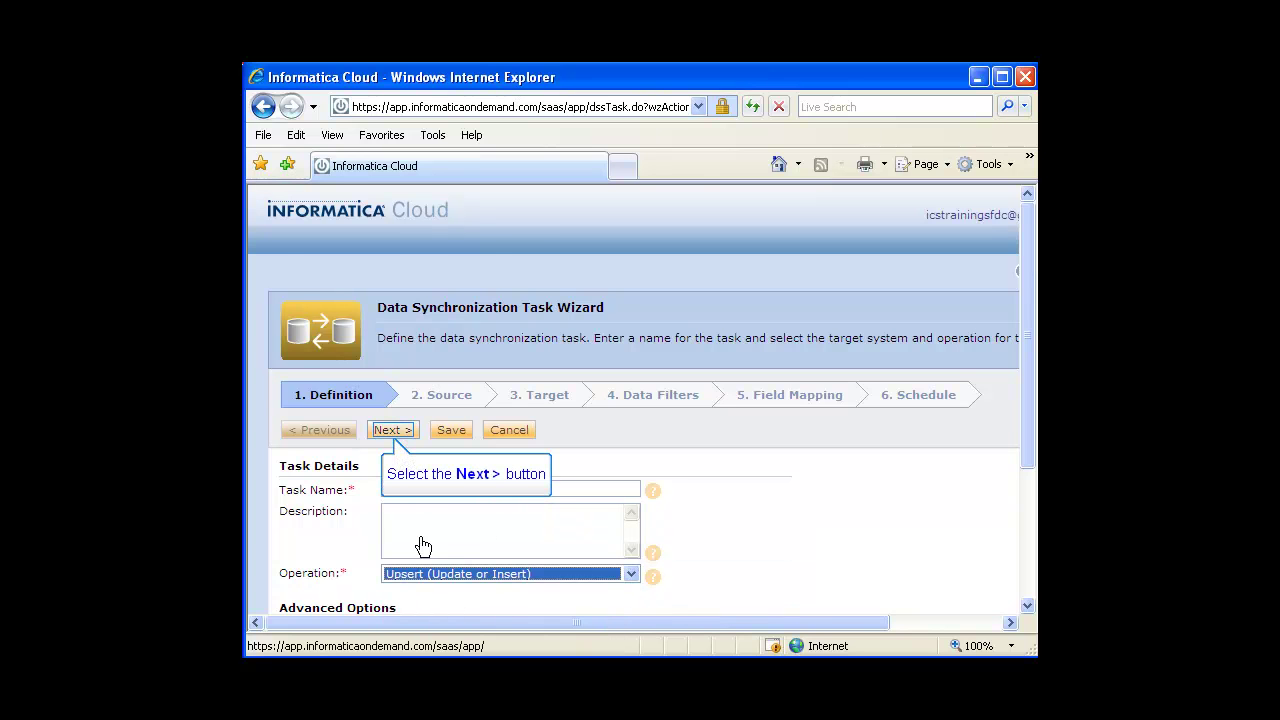
left_click(392, 431)
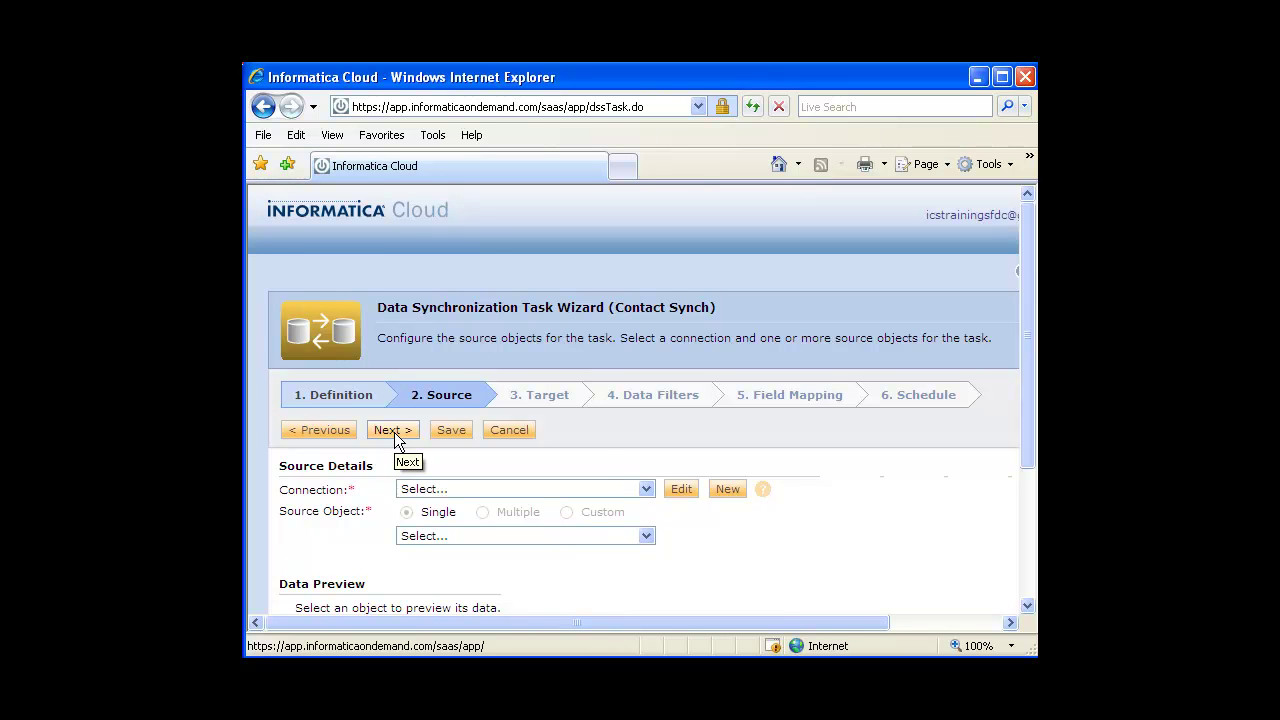
Set the source connection to Katies Files with CONTACT_Data.csv as the single source object, check its Account_ID column, and continue to the target
left_click(645, 489)
left_click(587, 532)
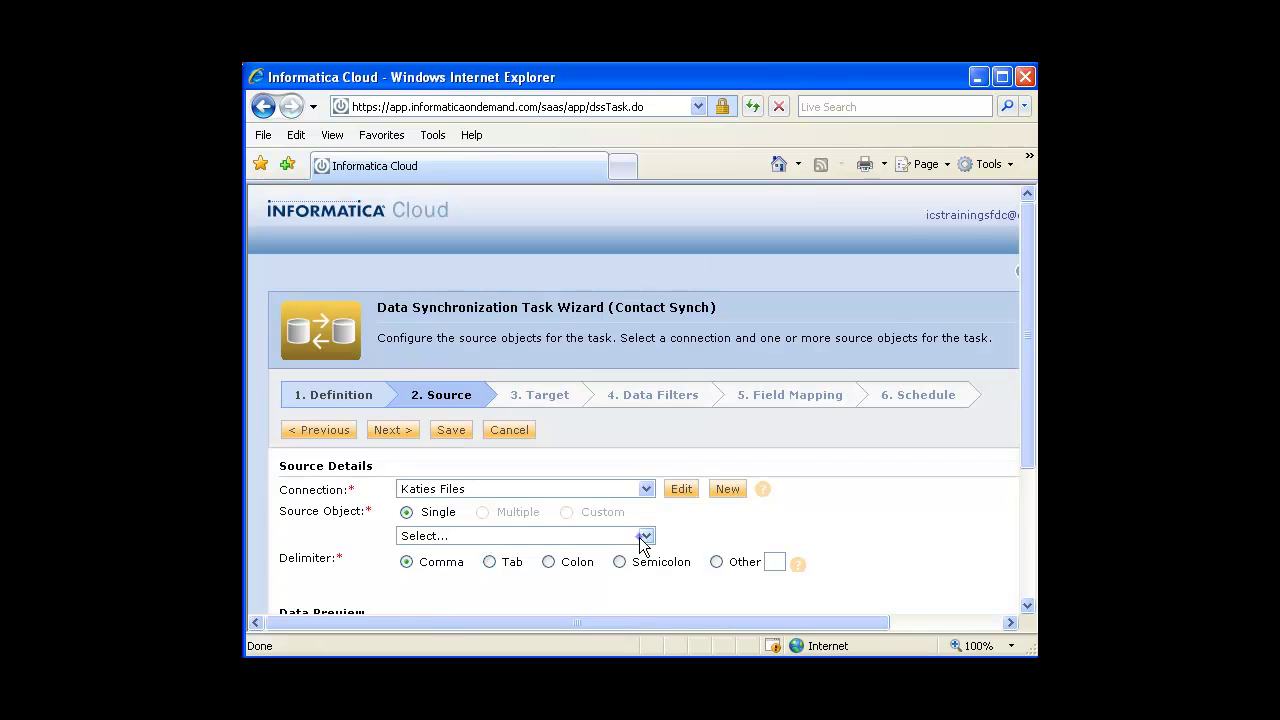
left_click(643, 536)
left_click(612, 575)
scroll(612, 577, "down", 3)
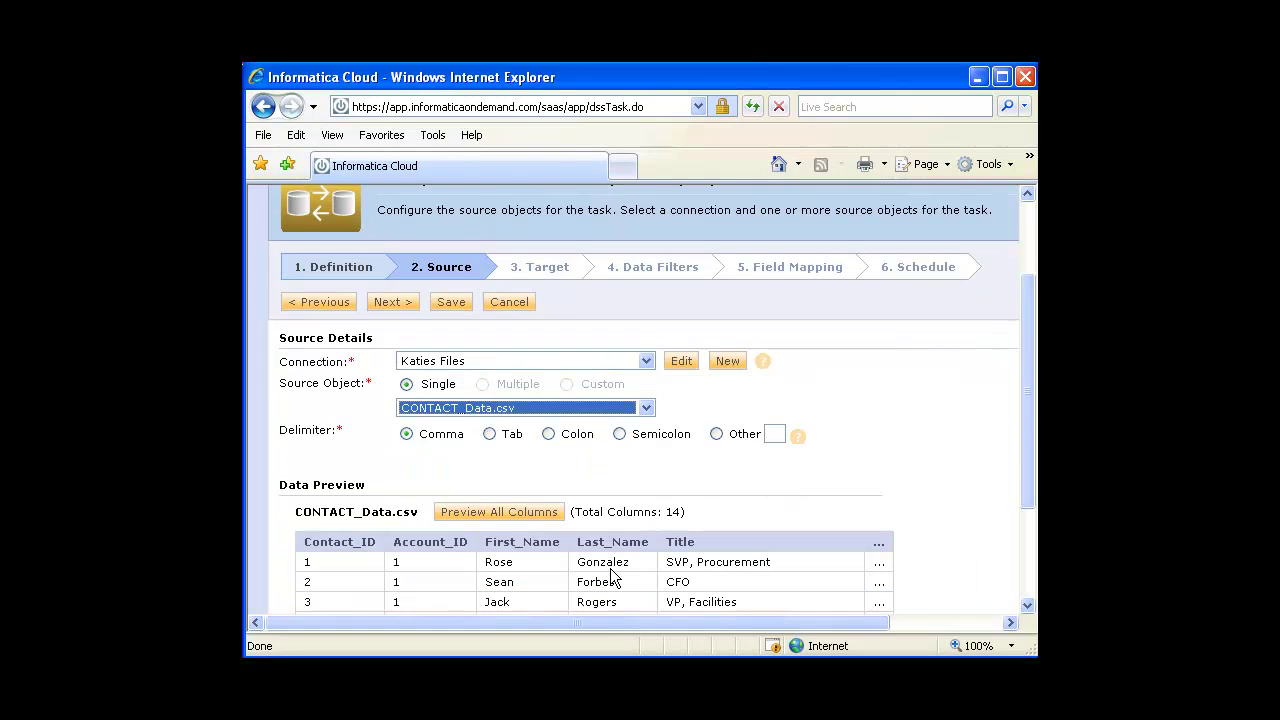
double_click(412, 543)
left_click(463, 552)
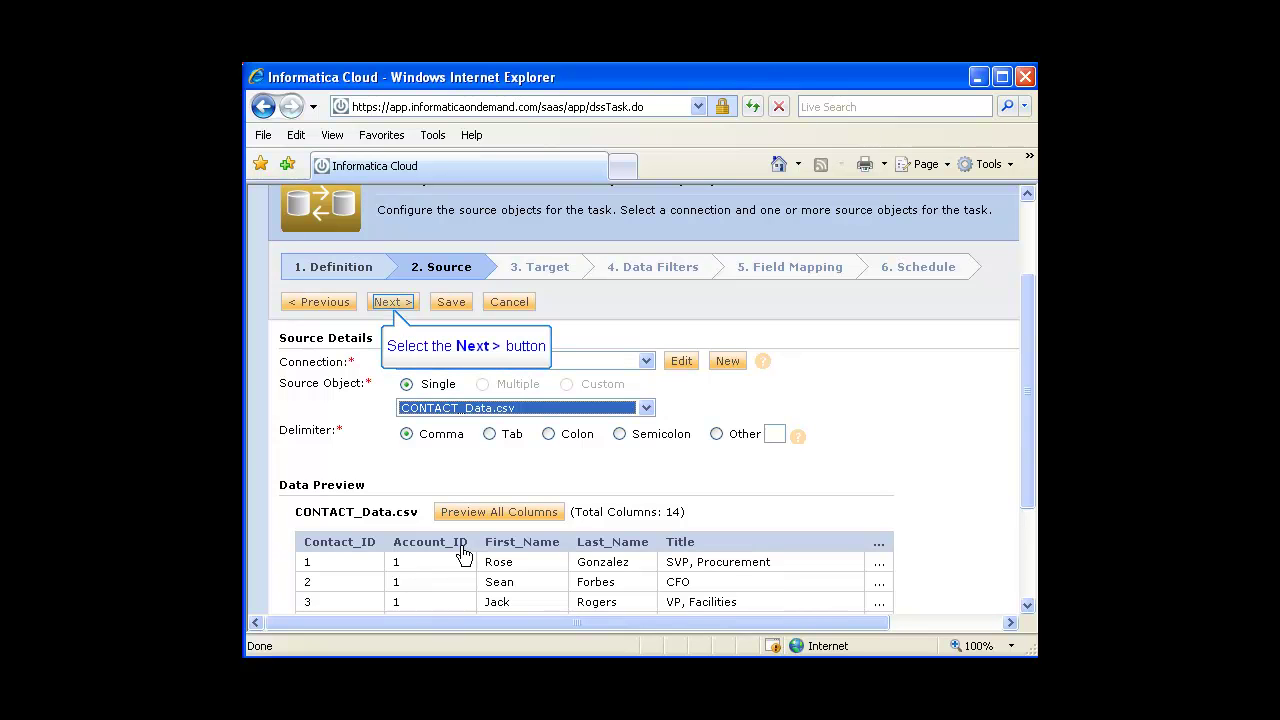
left_click(393, 303)
Set the target connection to Lab Salesforce CRM with the Contact object, and proceed to field mapping without adding data filters
left_click(643, 489)
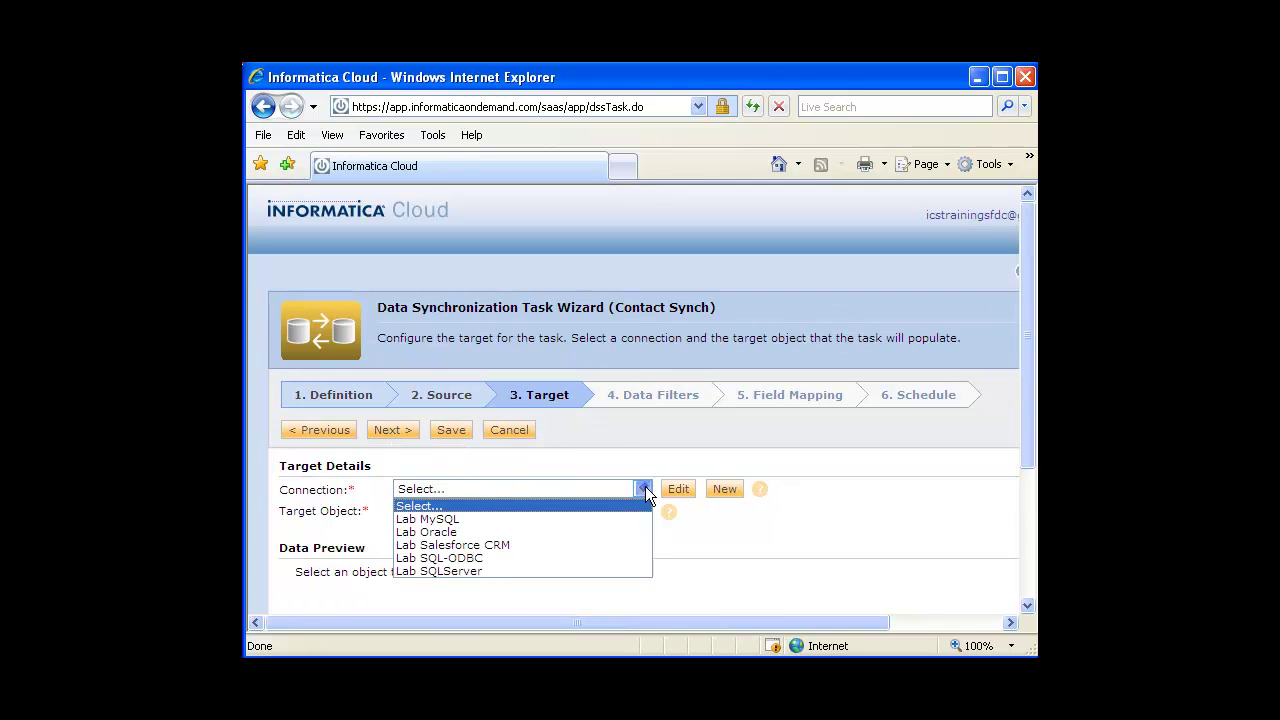
left_click(606, 541)
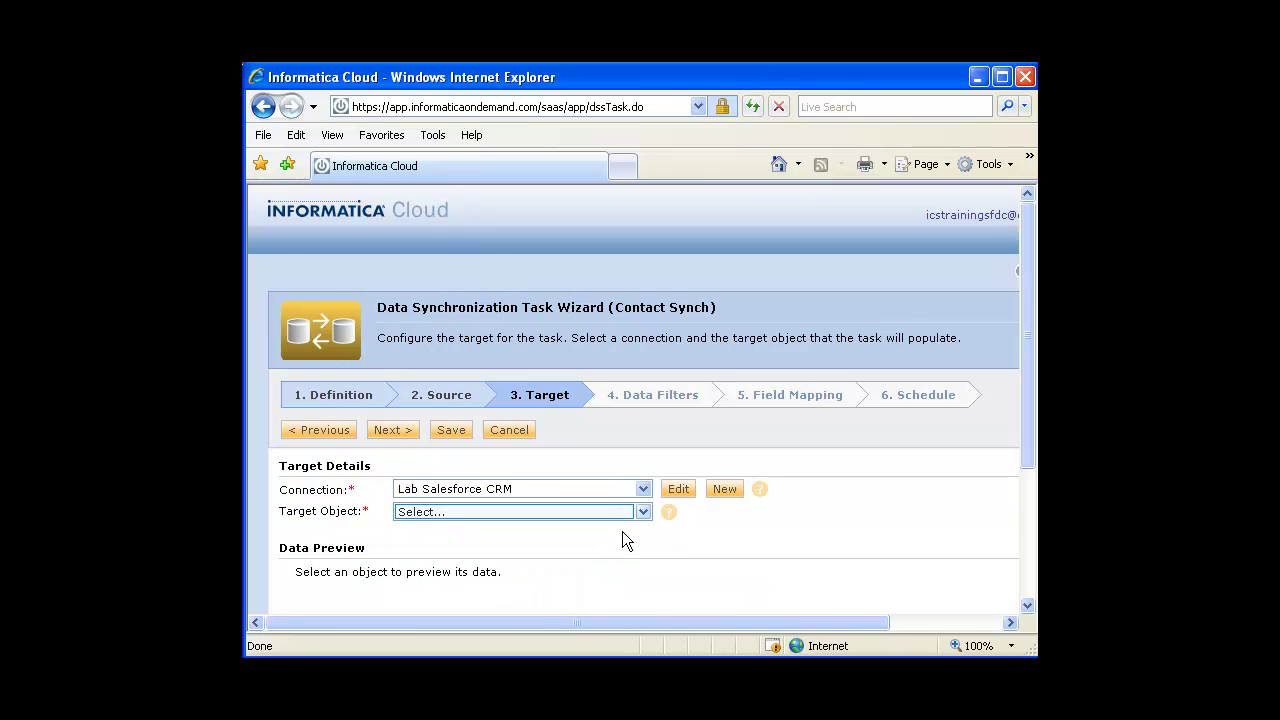
left_click(625, 514)
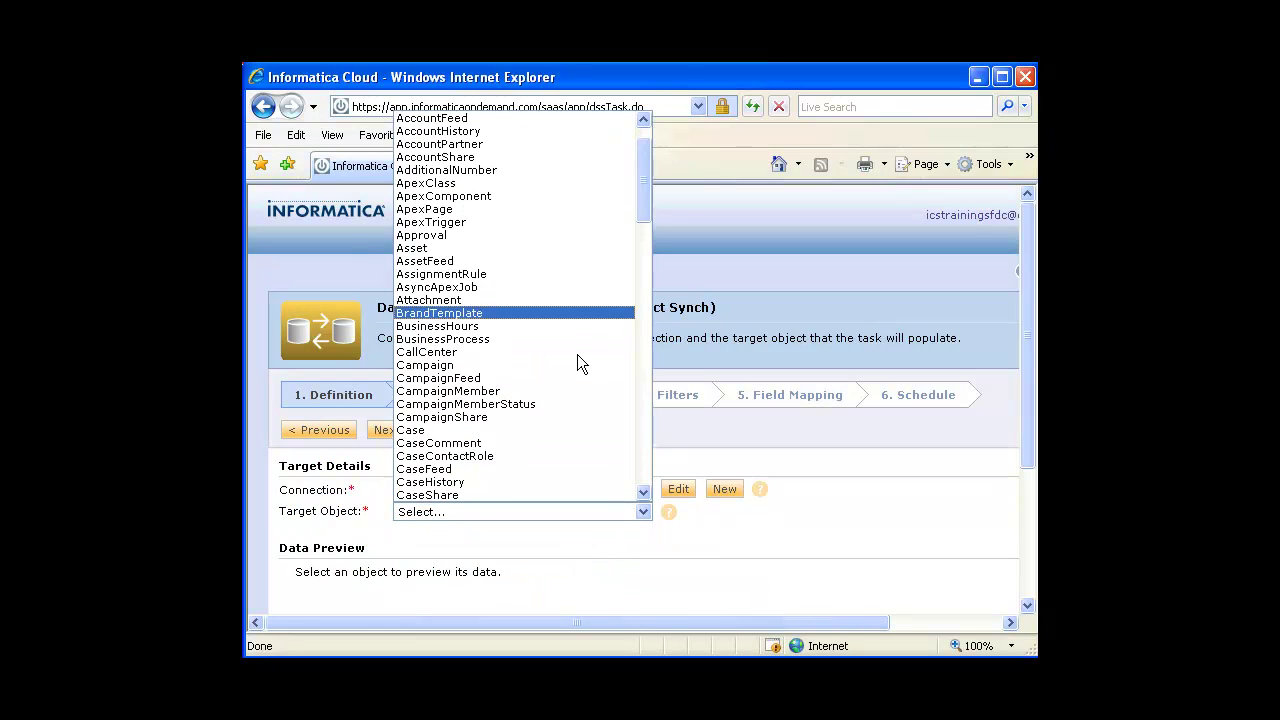
scroll(577, 354, "down", 4)
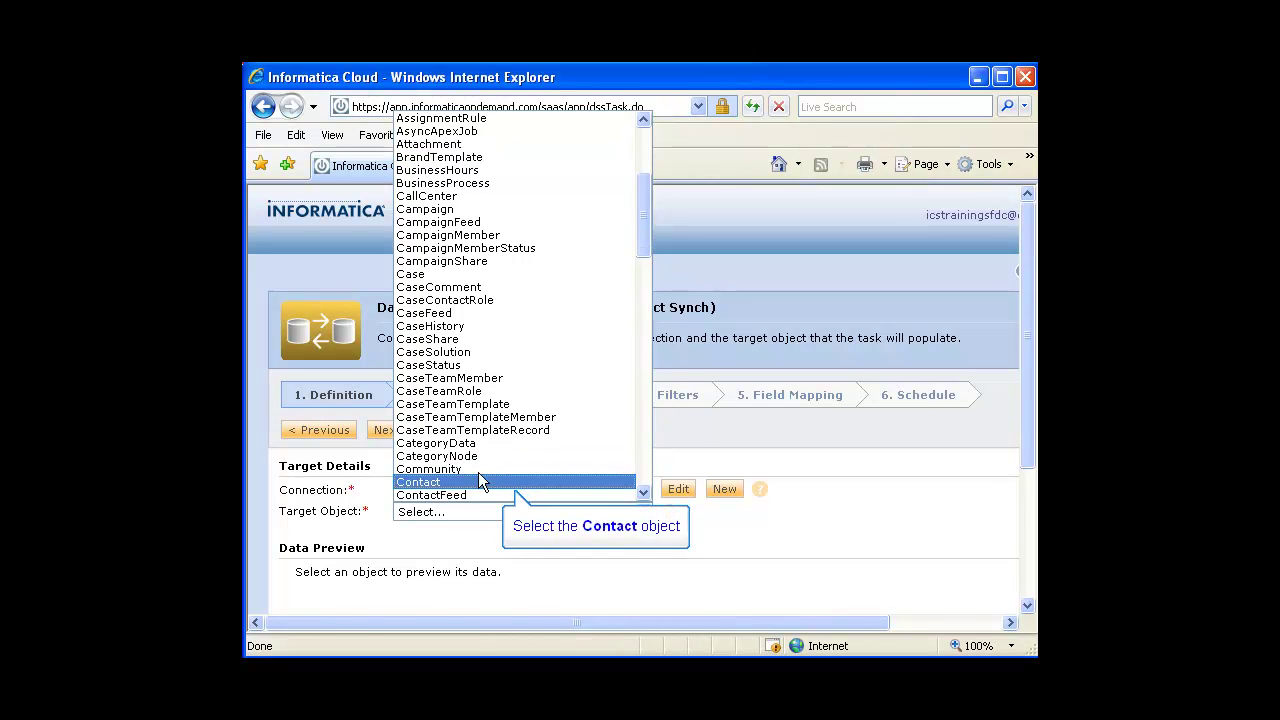
left_click(478, 482)
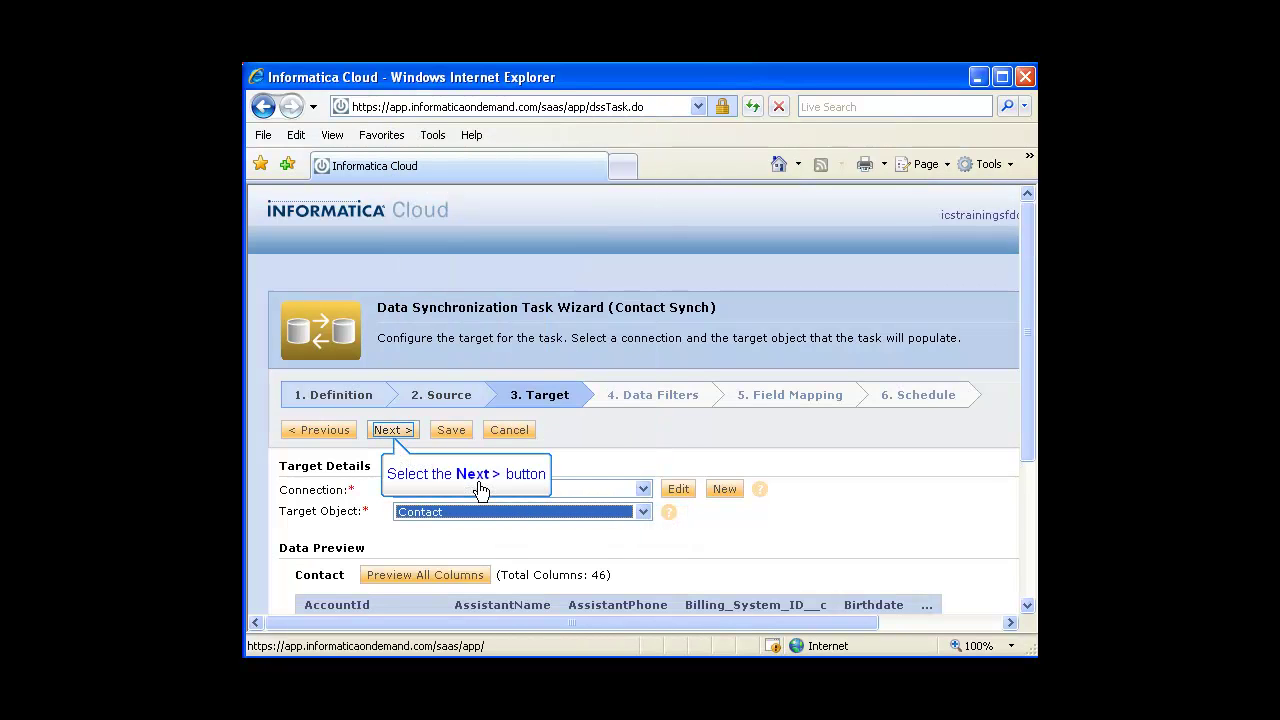
left_click(400, 432)
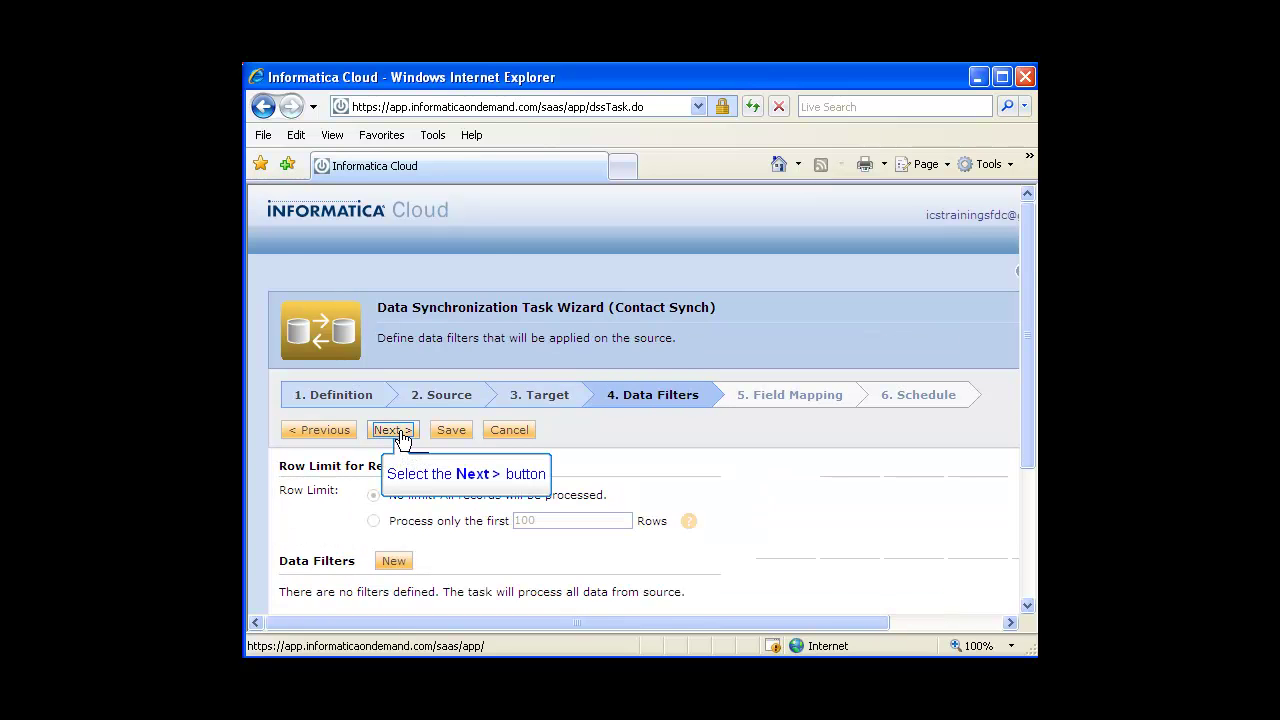
left_click(400, 432)
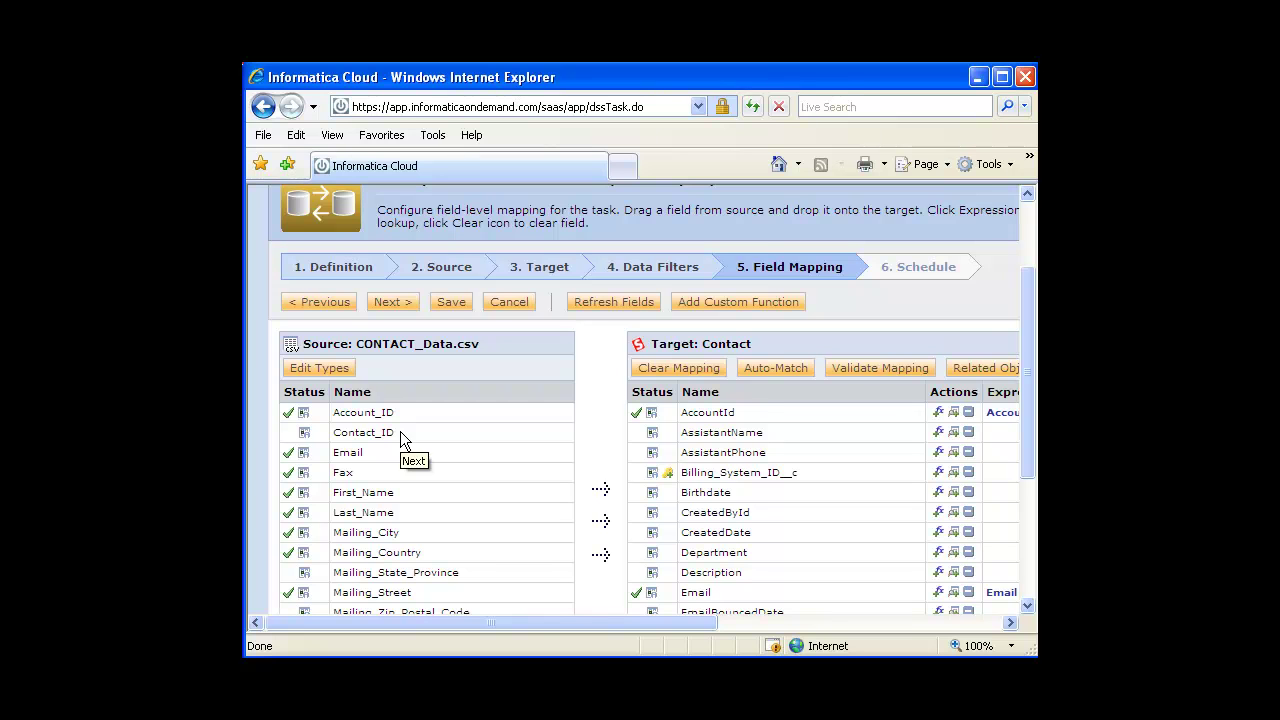
Map Contact_ID to Billing_System_ID__c, Mailing_State_Province to MailingState, Mailing_Zip_Postal_Code to MailingPostalCode, and Mobile to MobilePhone
left_click_drag(408, 438, 690, 480)
scroll(518, 472, "down", 2)
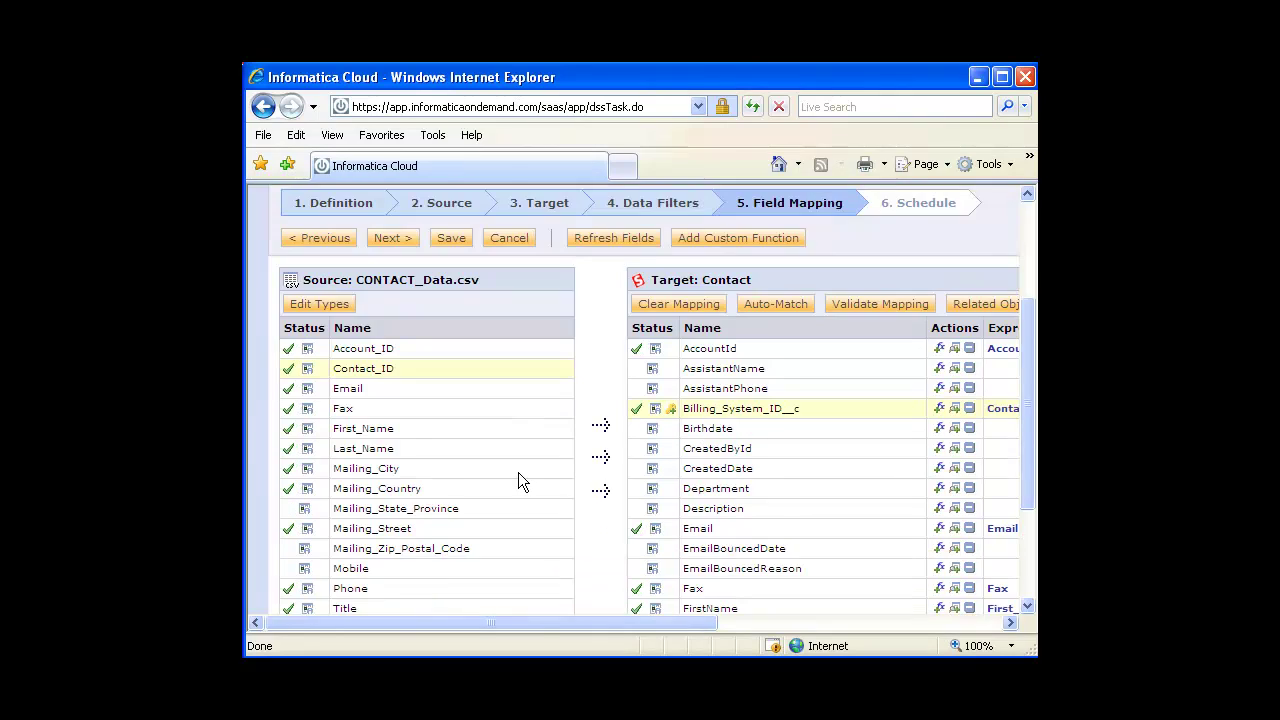
scroll(812, 470, "down", 5)
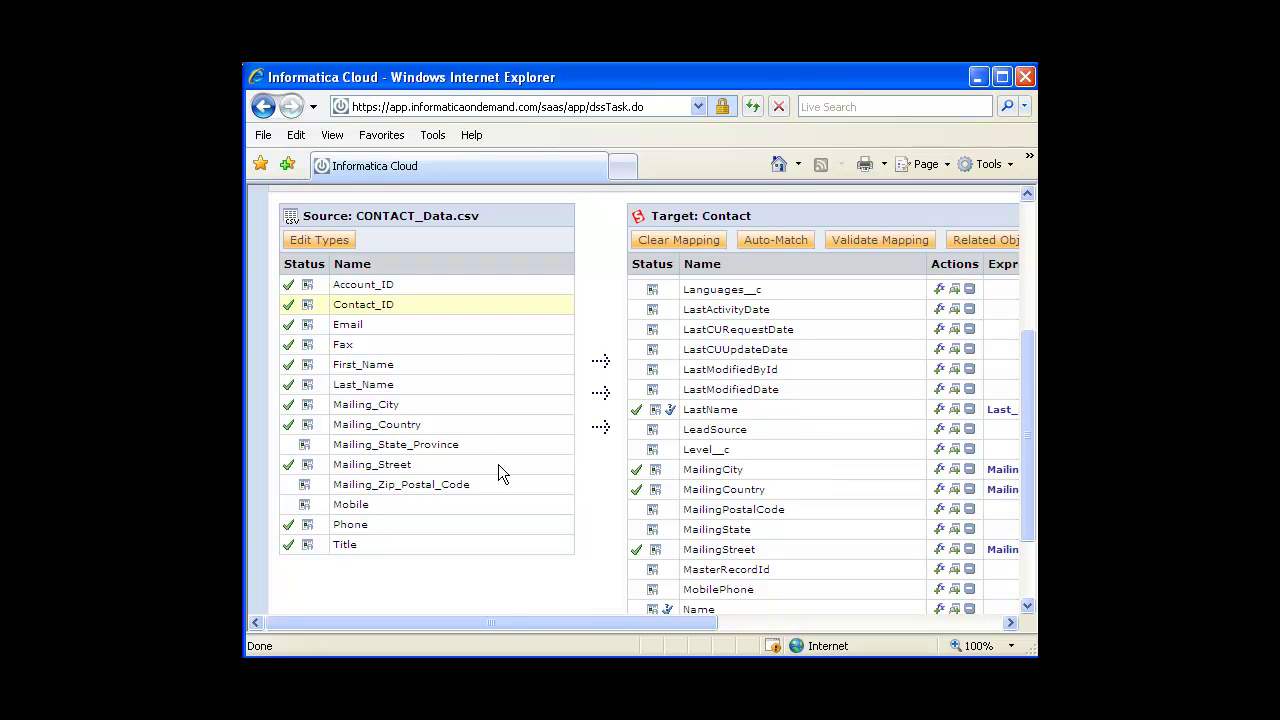
left_click_drag(440, 445, 688, 530)
left_click_drag(449, 490, 702, 514)
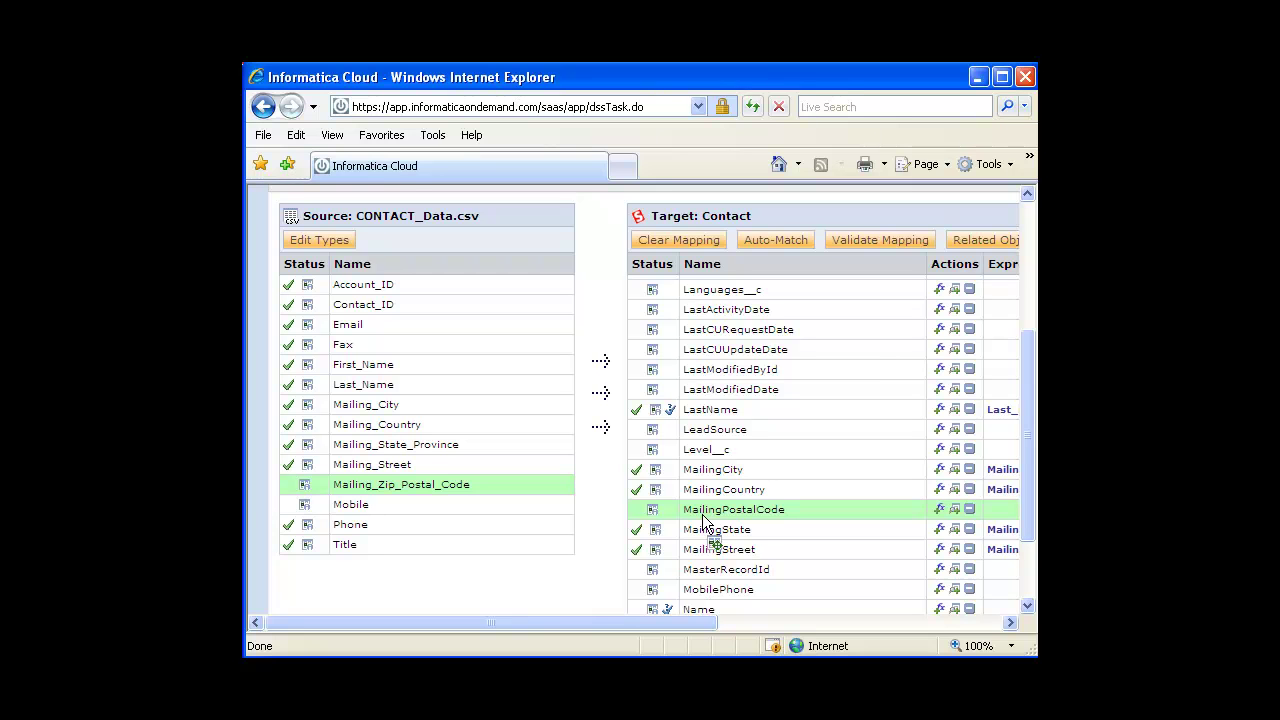
left_click_drag(401, 512, 705, 595)
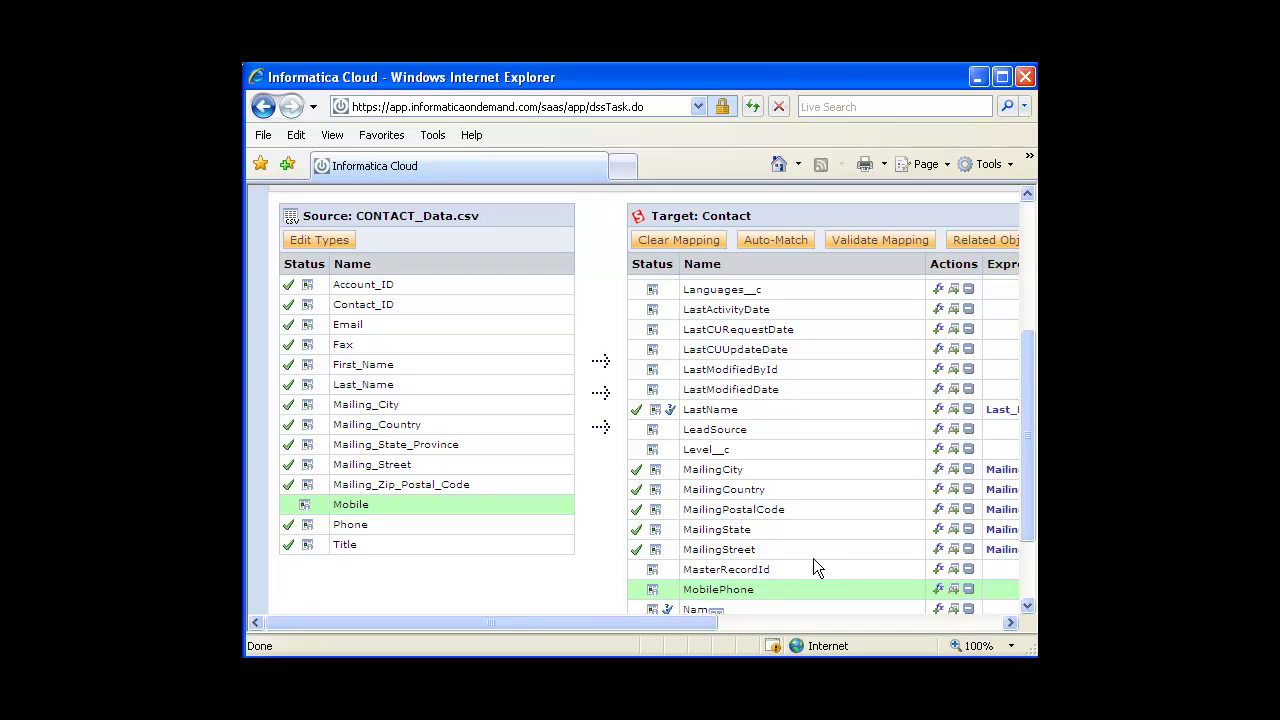
In the related objects settings, choose Billing_System_ID__c as the external ID for the Account relationship of the Contact target
scroll(894, 357, "up", 2)
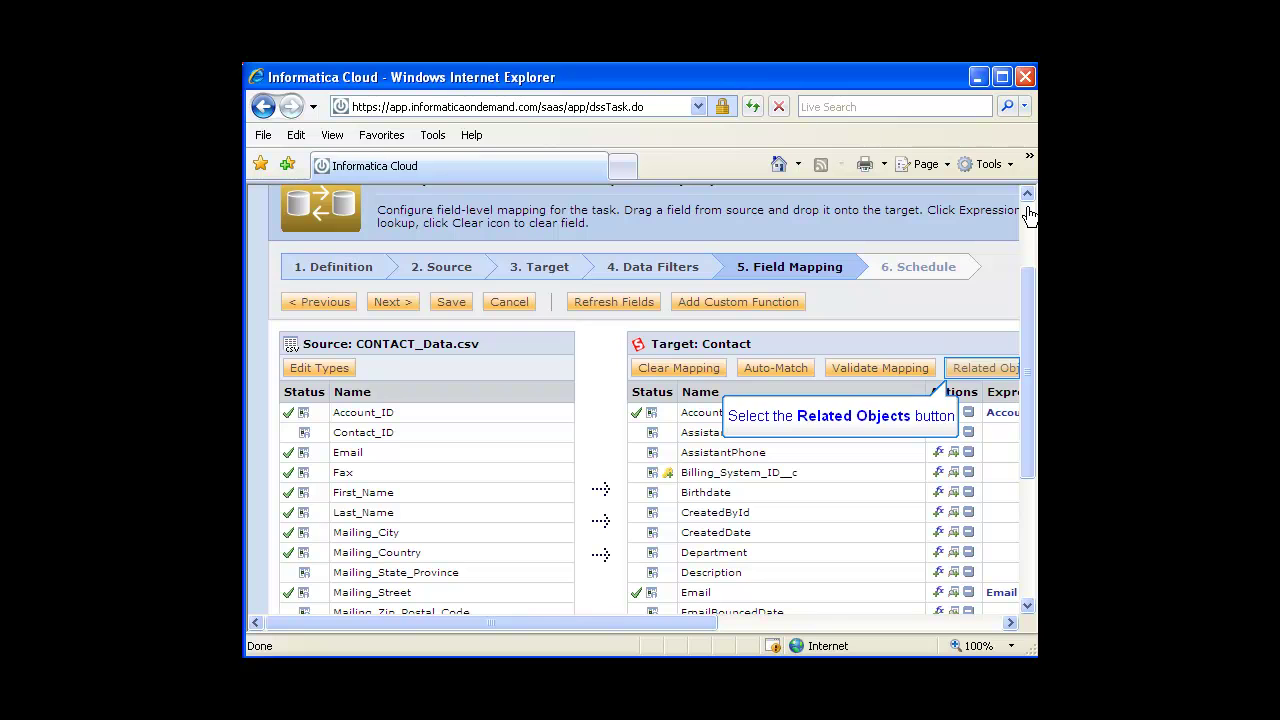
left_click(985, 368)
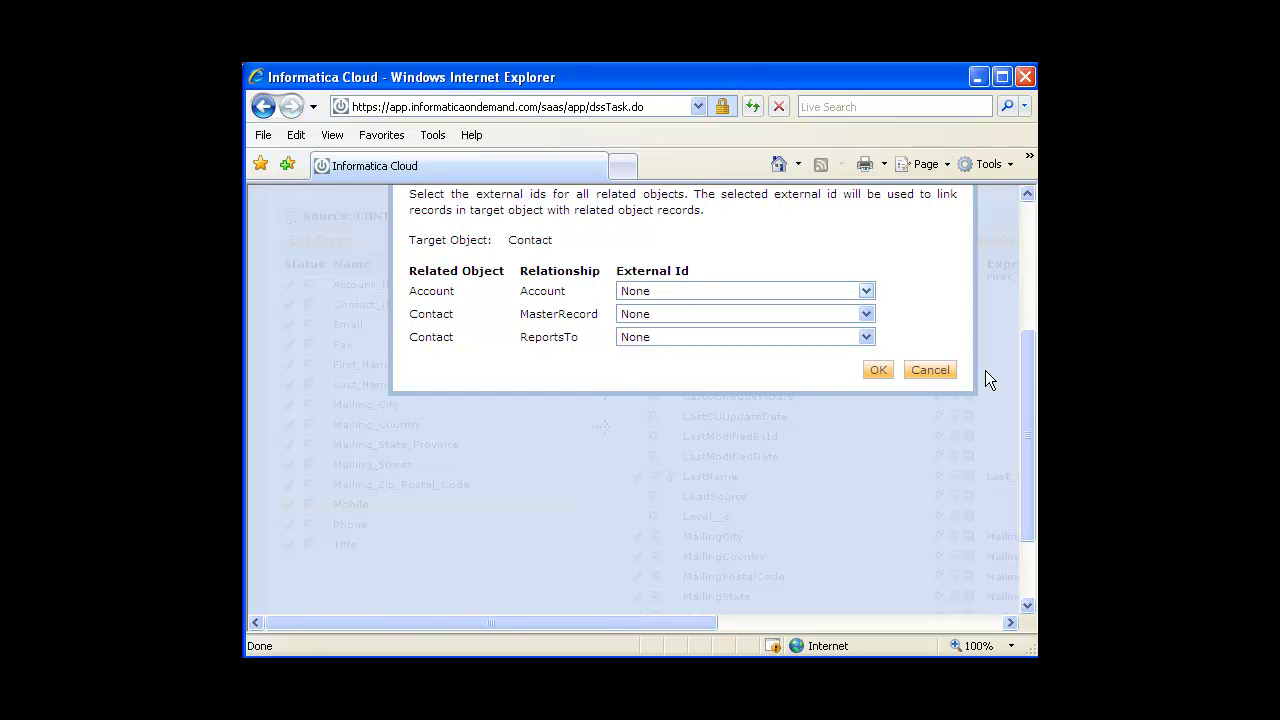
key("Tab")
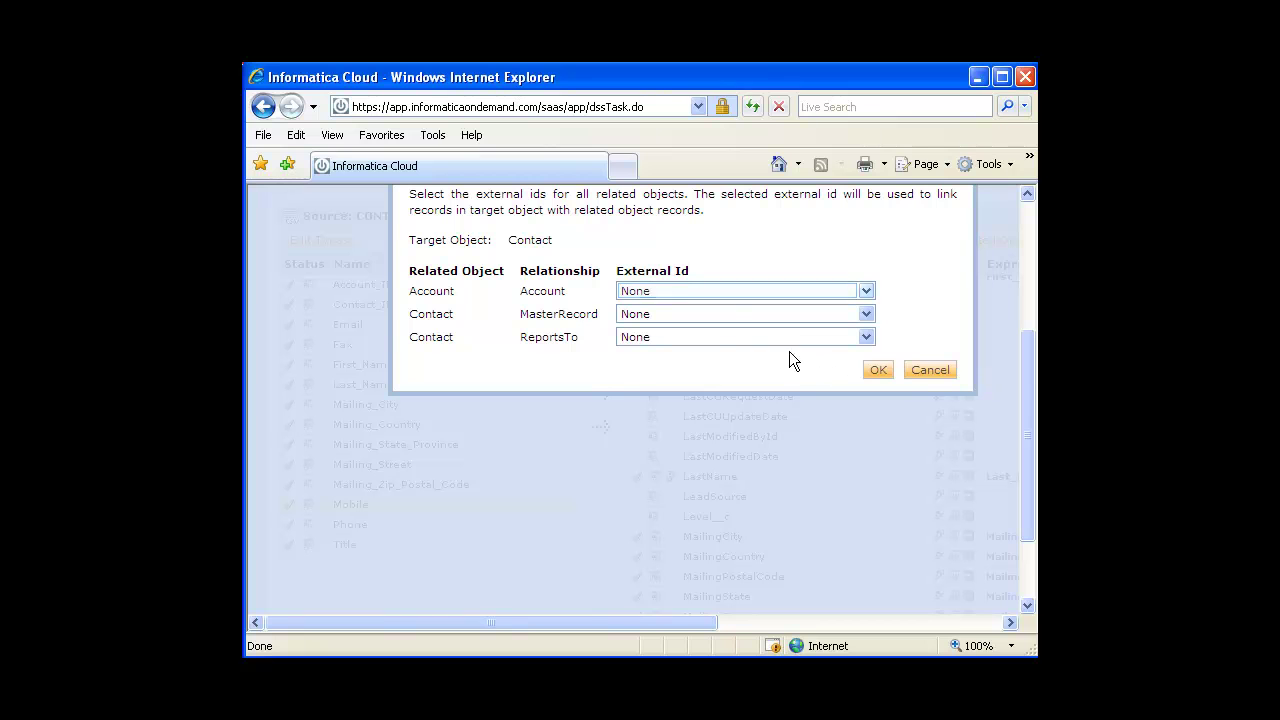
left_click(722, 293)
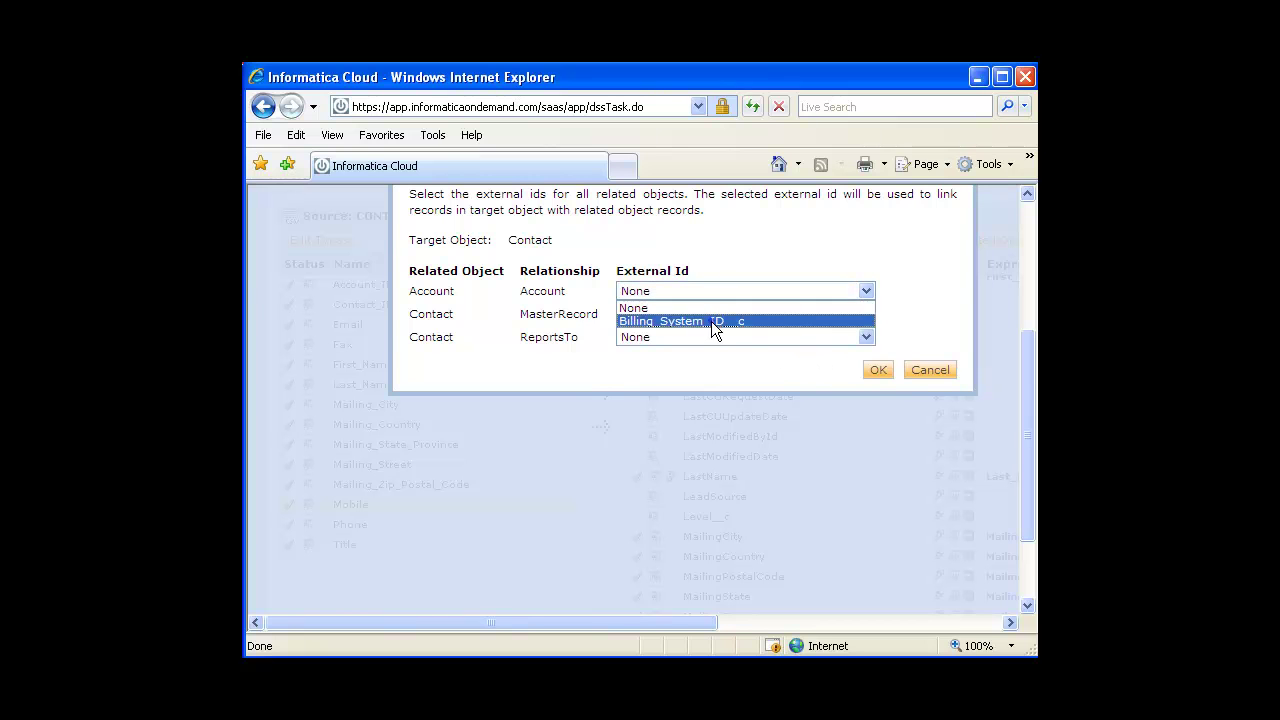
left_click(711, 318)
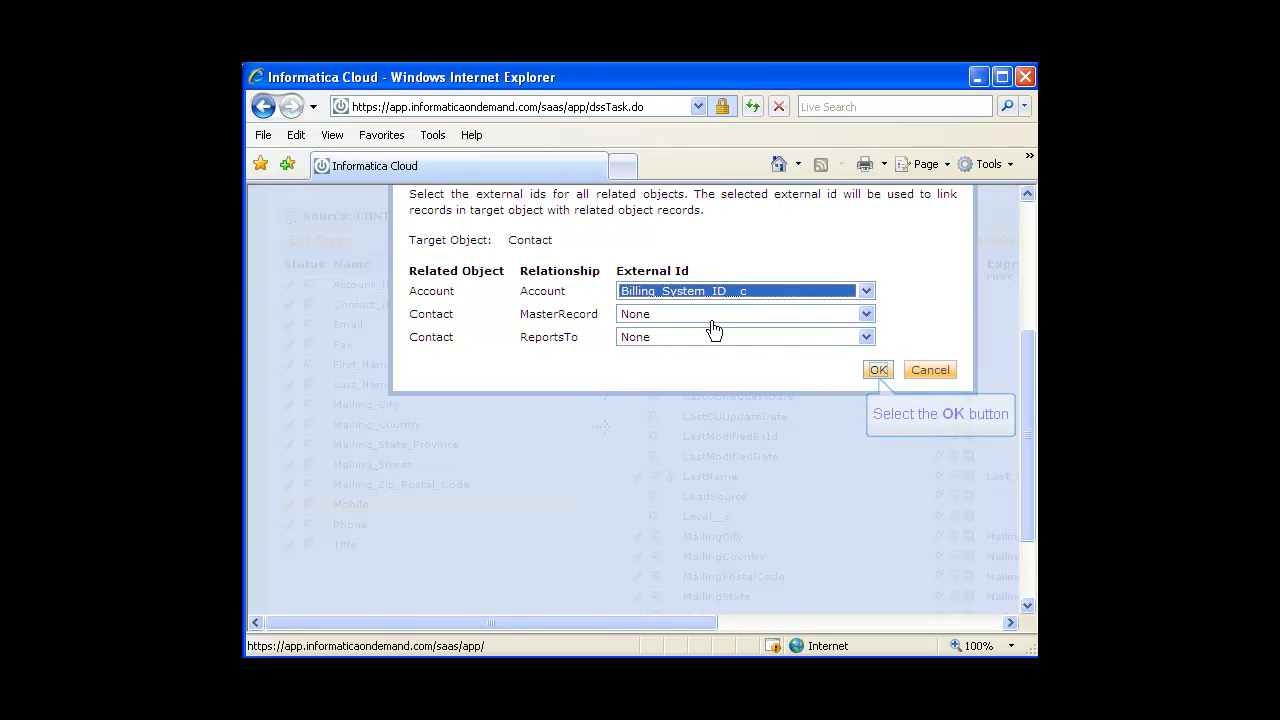
left_click(876, 372)
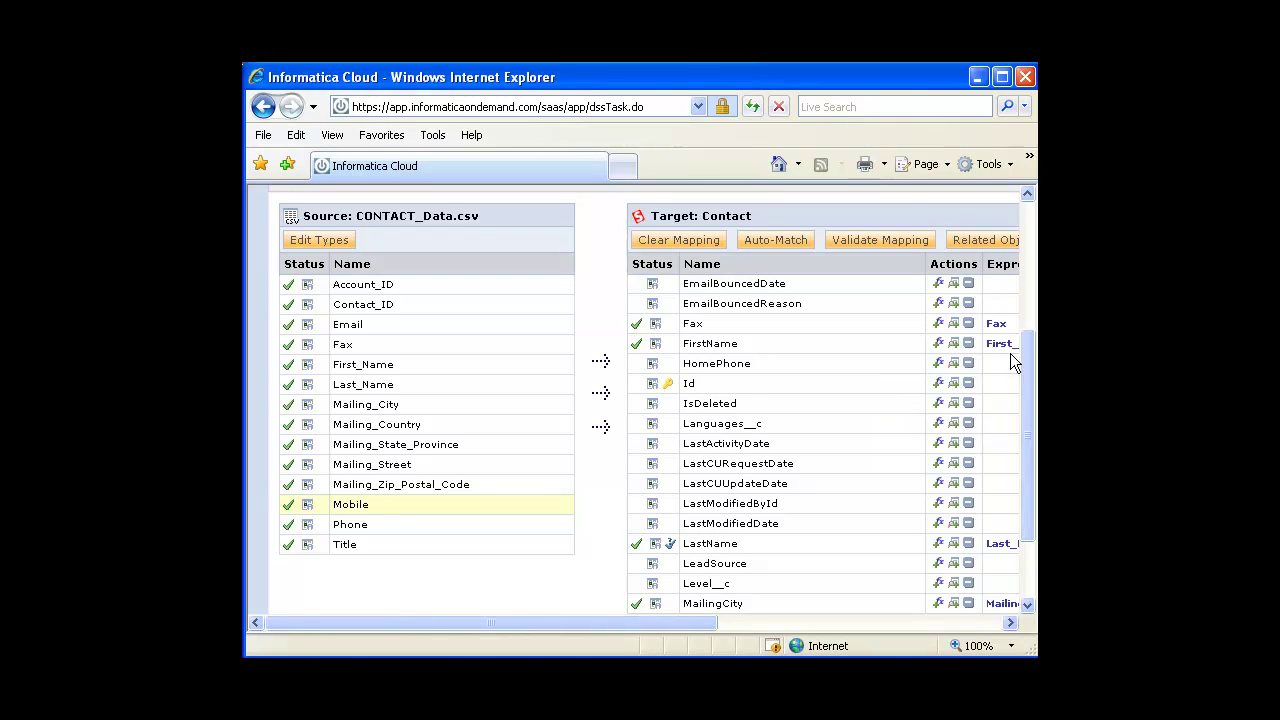
Save the Contact Synch task and open the list of task flows
left_click_drag(1028, 331, 1019, 278)
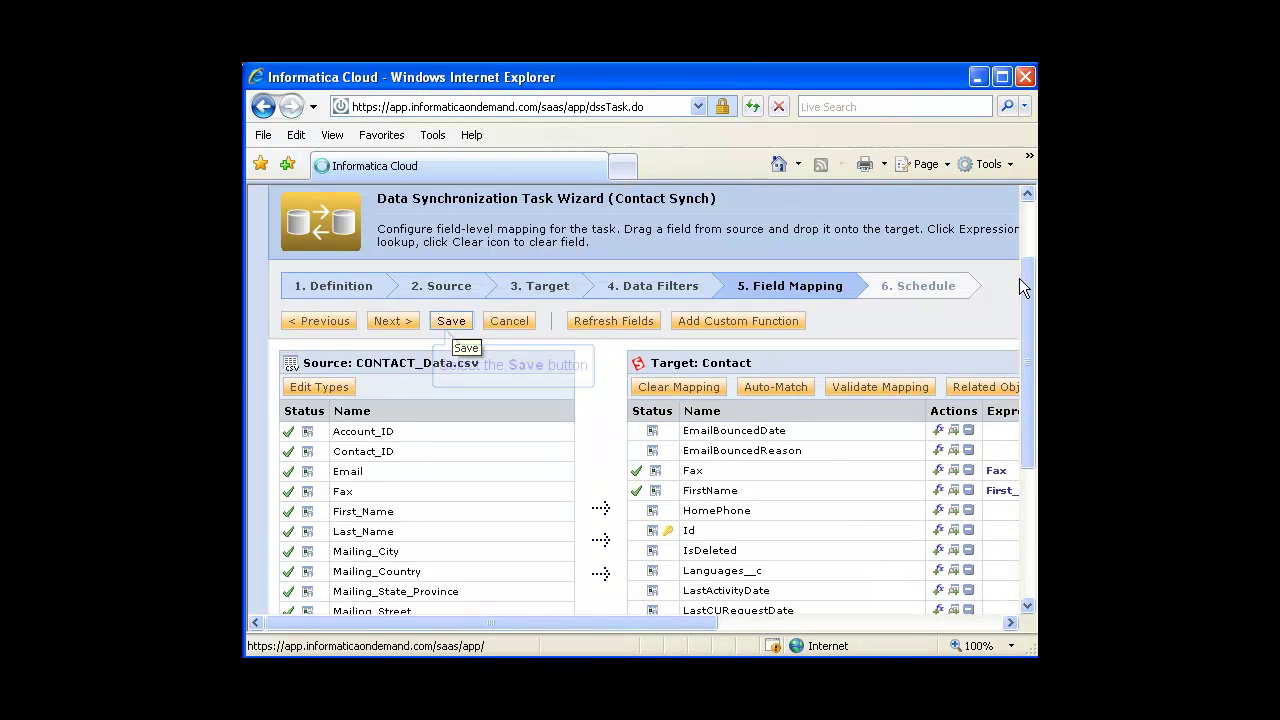
left_click(452, 319)
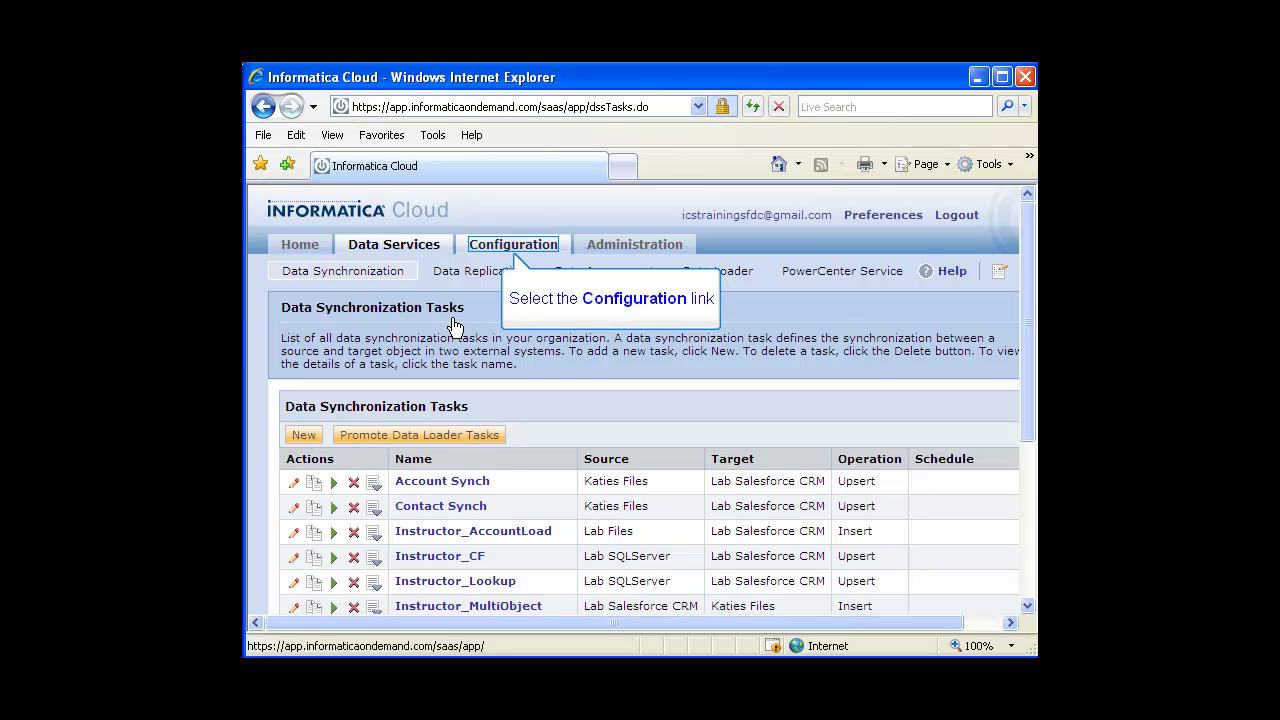
left_click(505, 249)
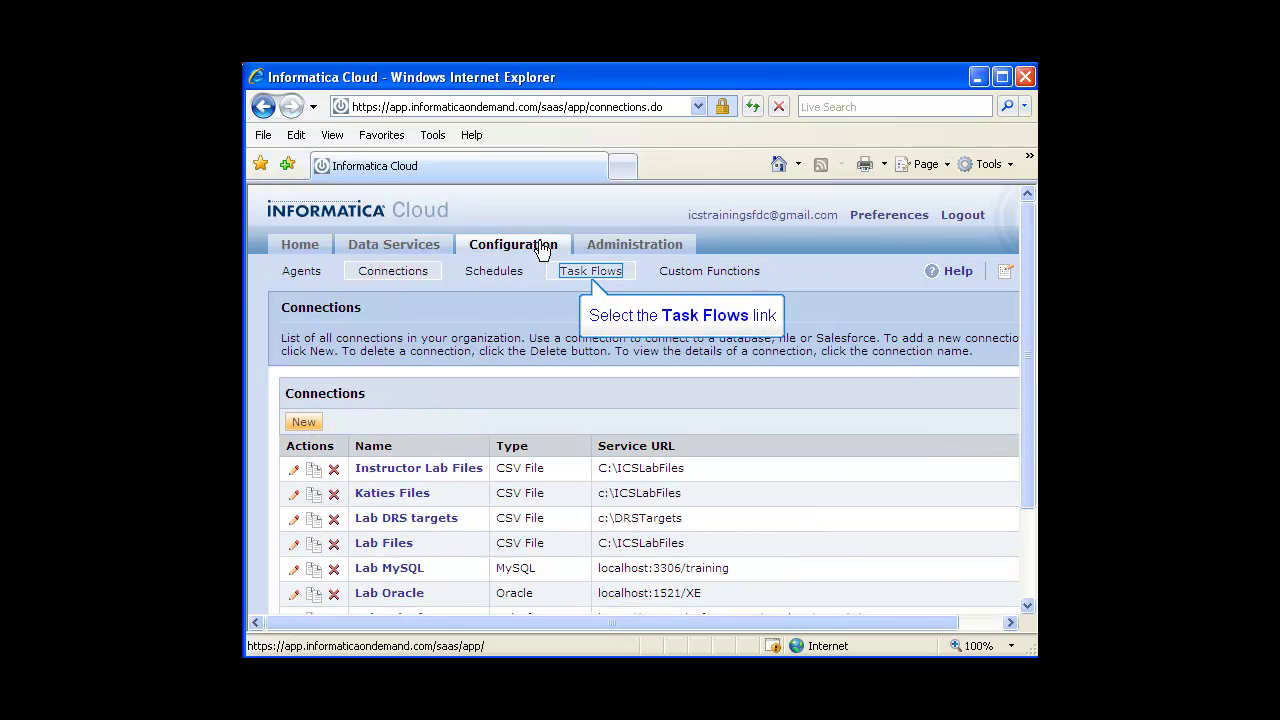
left_click(576, 273)
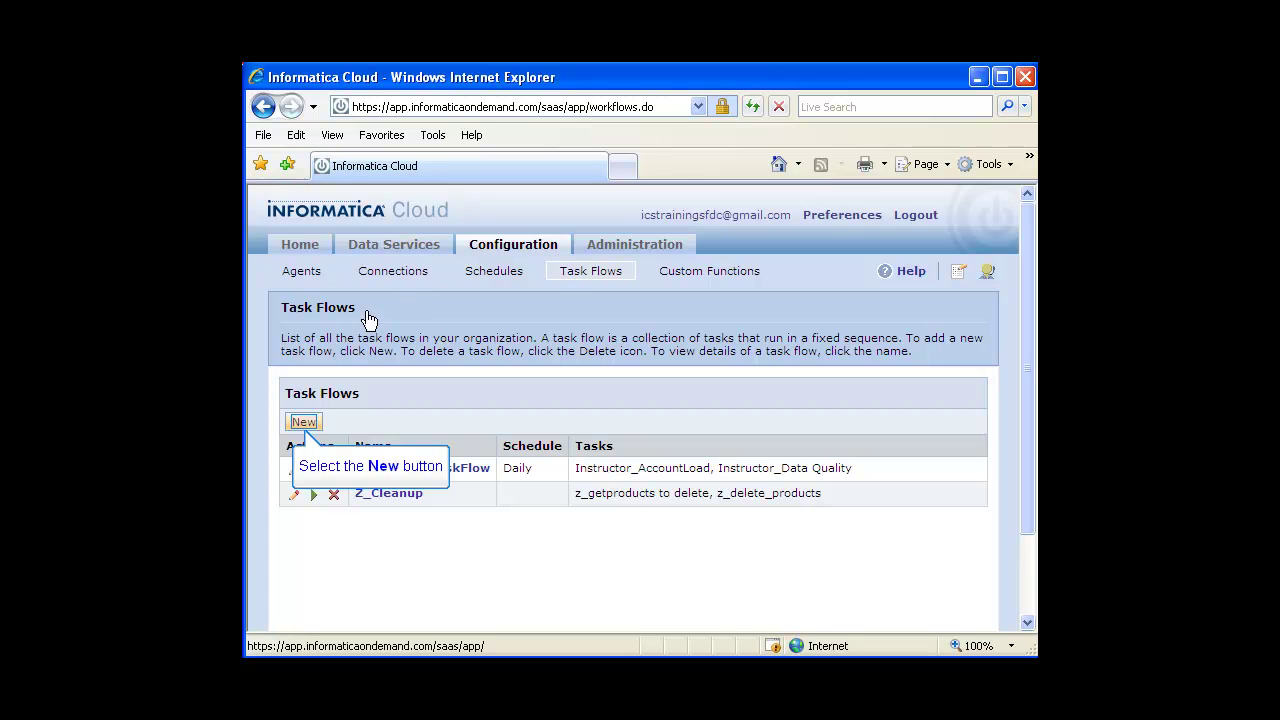
Create a new task flow named "Account and Contact Synch" and set its schedule to Daily
left_click(303, 422)
left_click(451, 432)
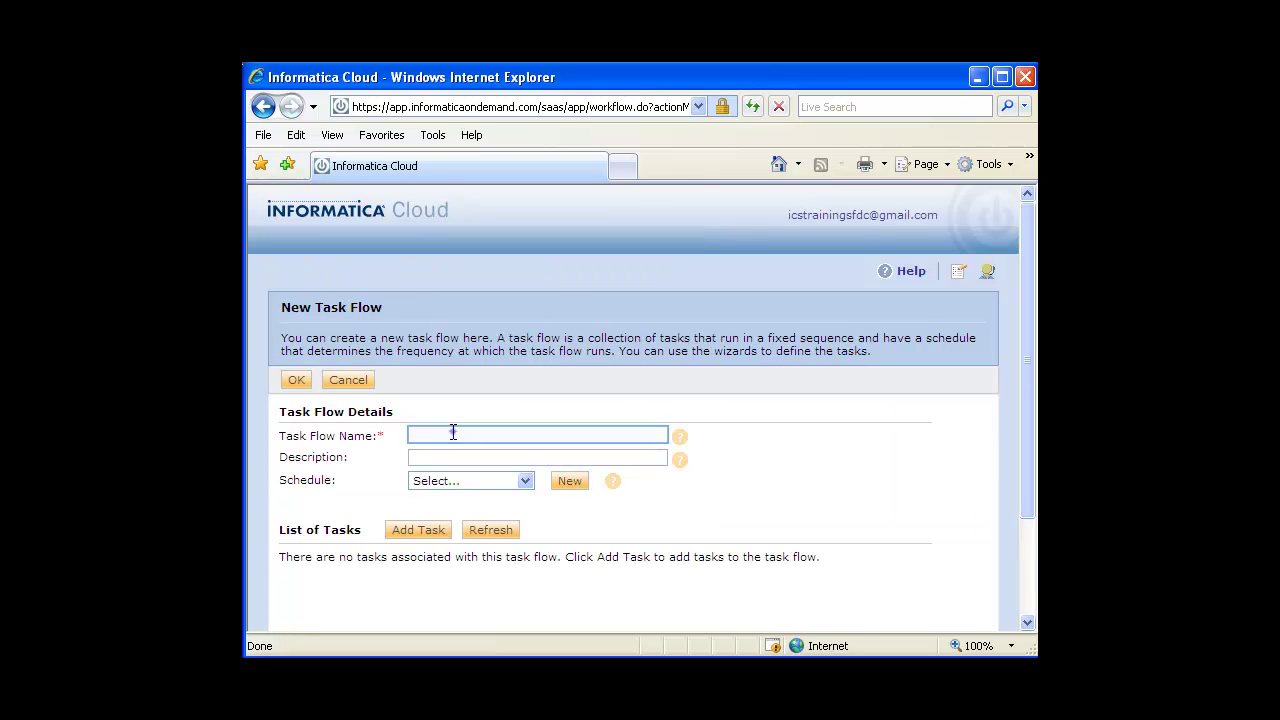
type("Account a")
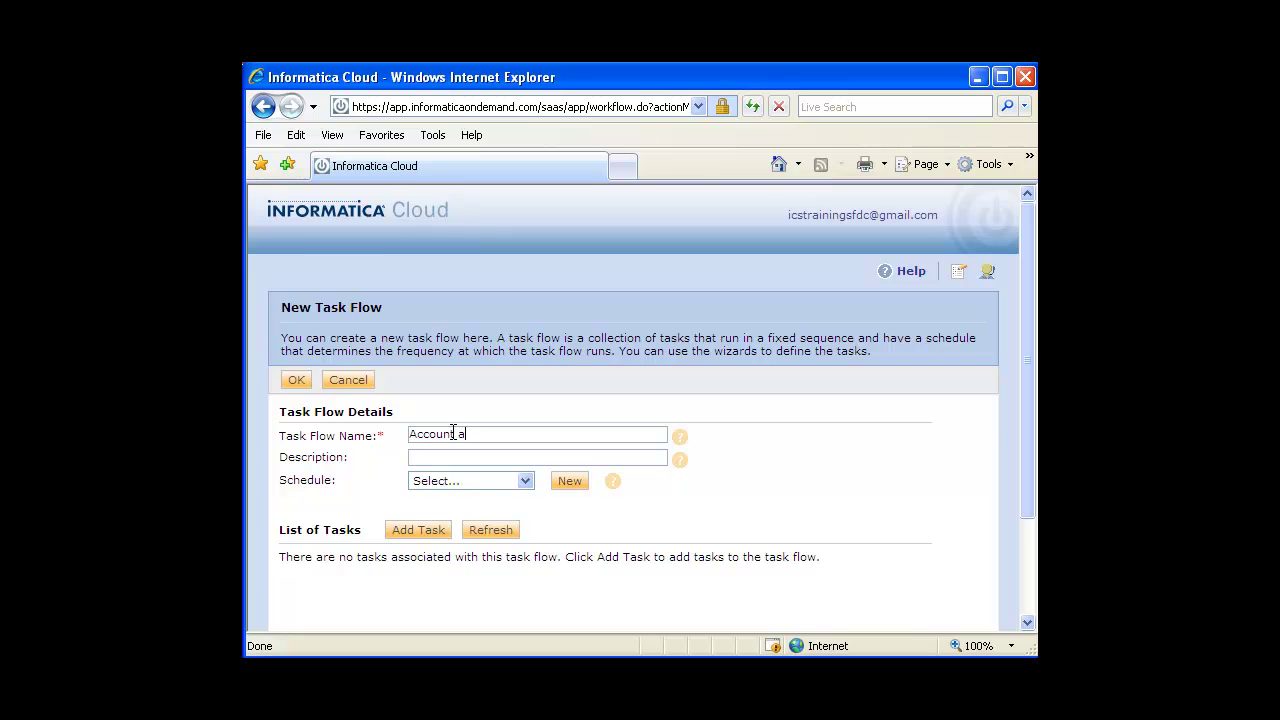
type("nd Contact Synch")
left_click(503, 482)
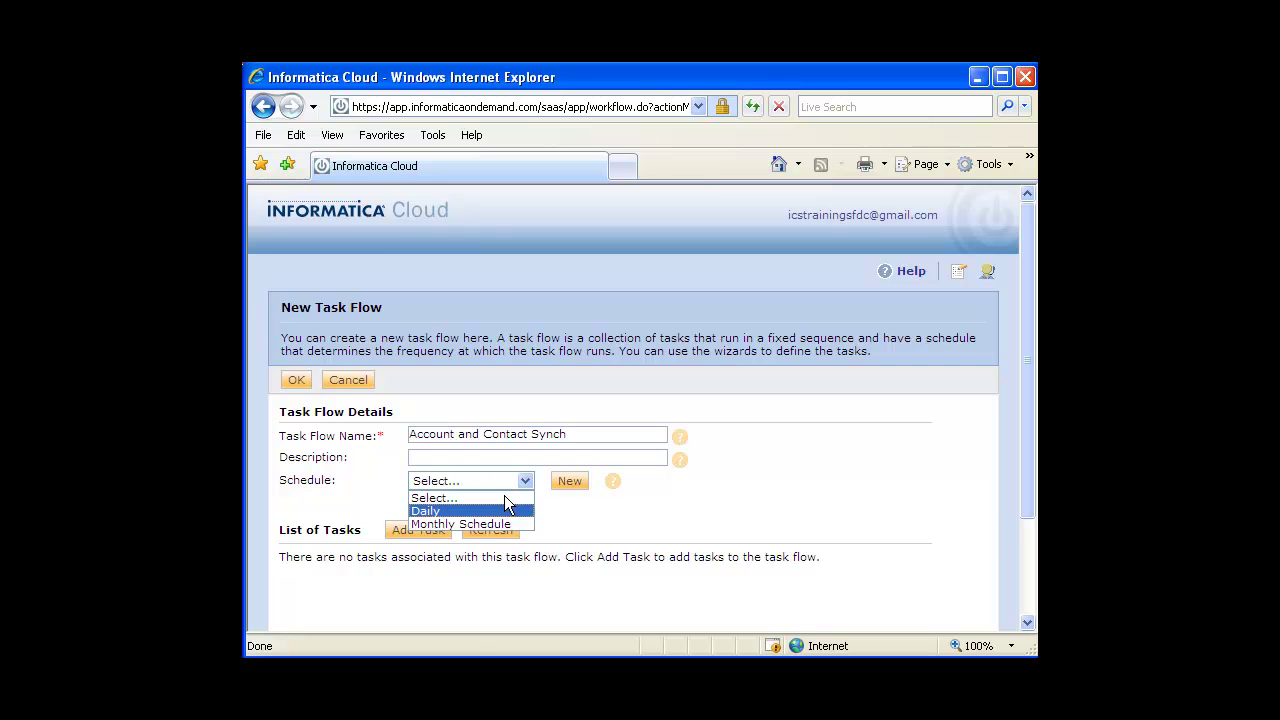
left_click(505, 508)
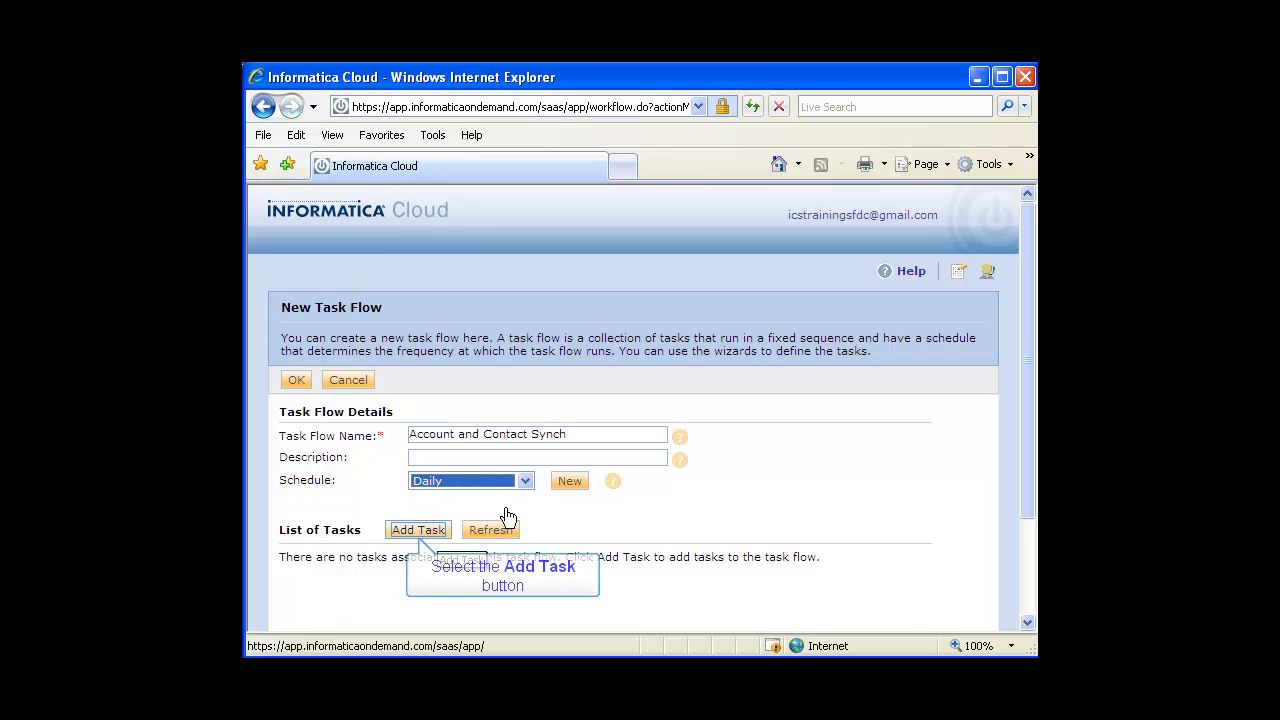
Add the Account Synch data synchronization task as the first task in the flow
left_click(430, 530)
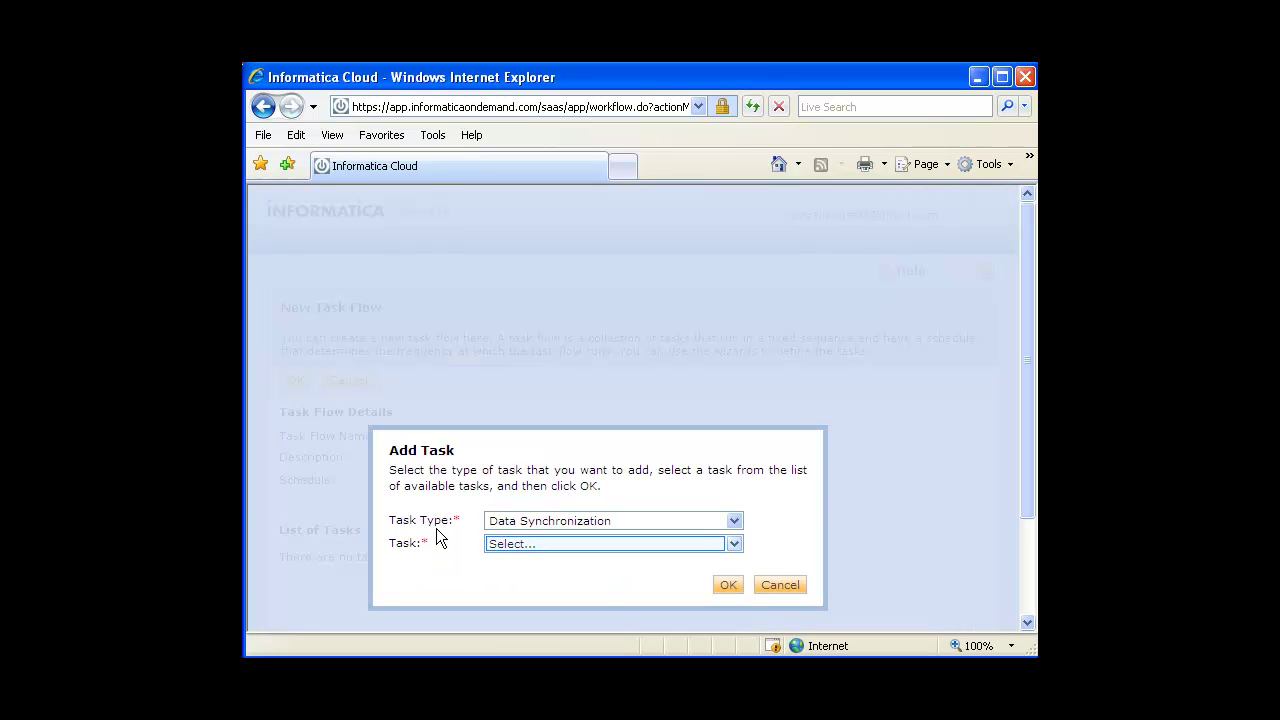
left_click(523, 544)
left_click(561, 332)
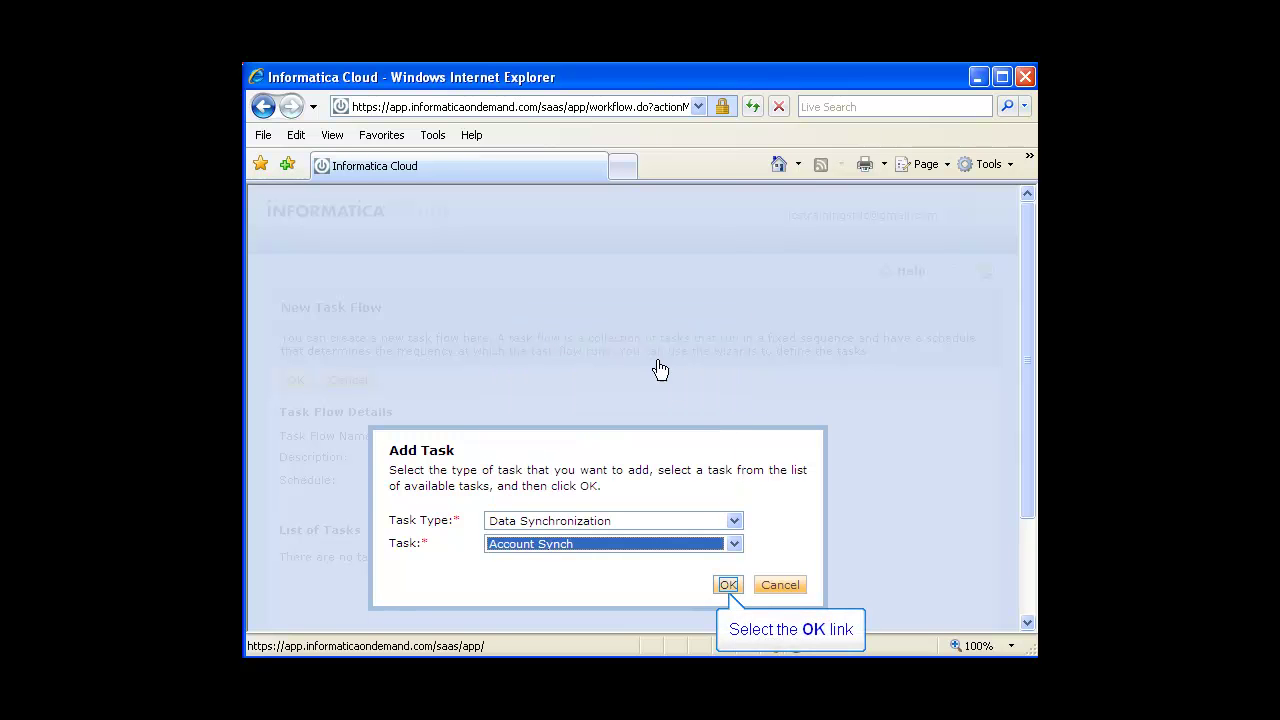
left_click(728, 585)
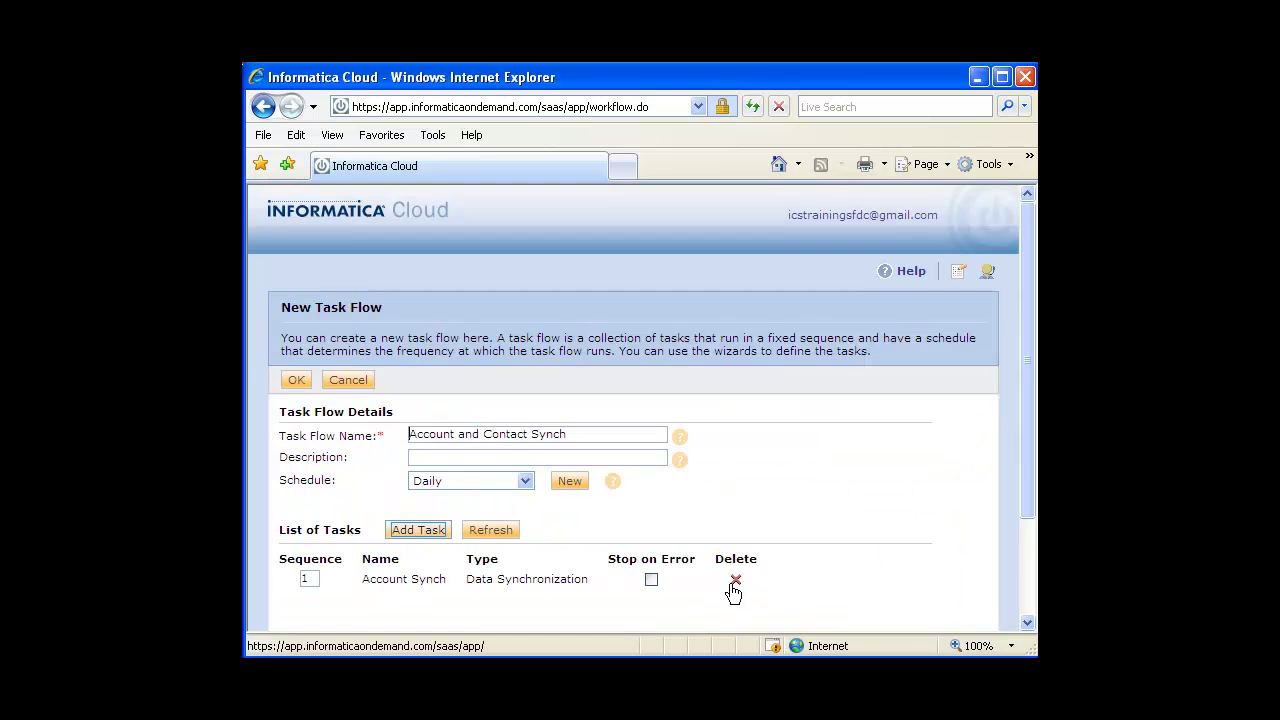
Add the Contact Synch data synchronization task as the second task and save the task flow
left_click(418, 530)
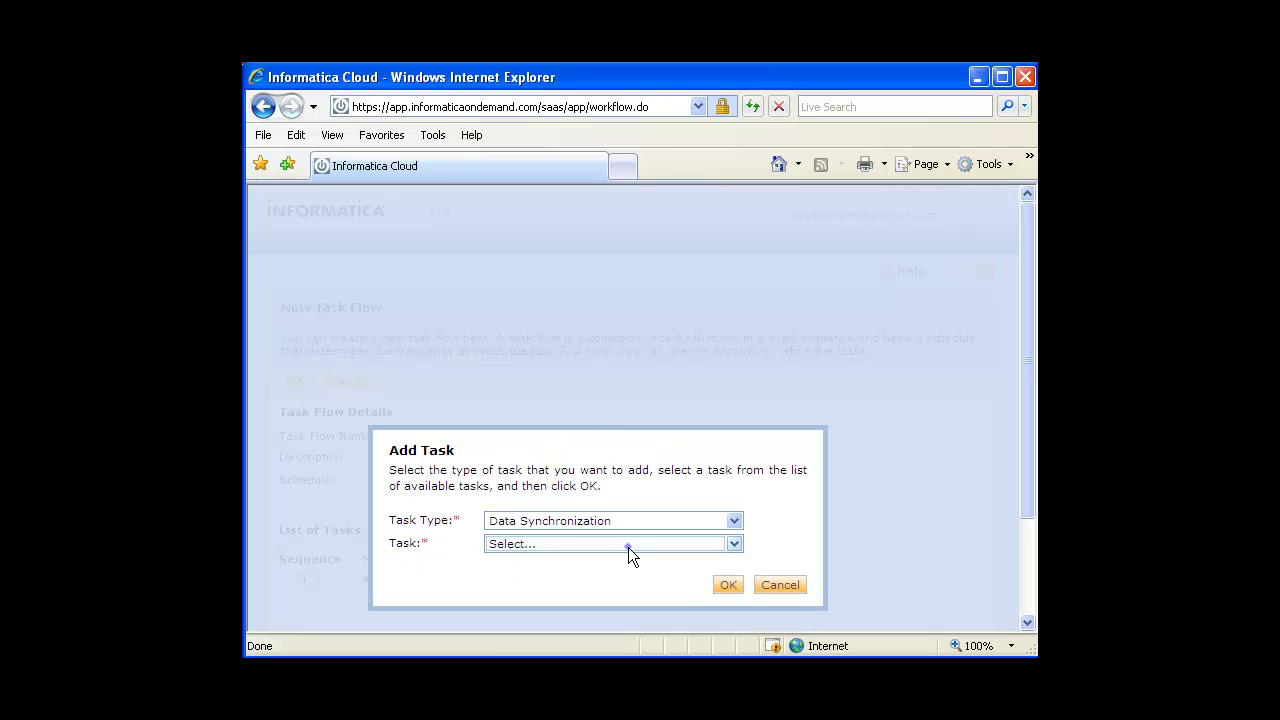
left_click(627, 546)
left_click(581, 345)
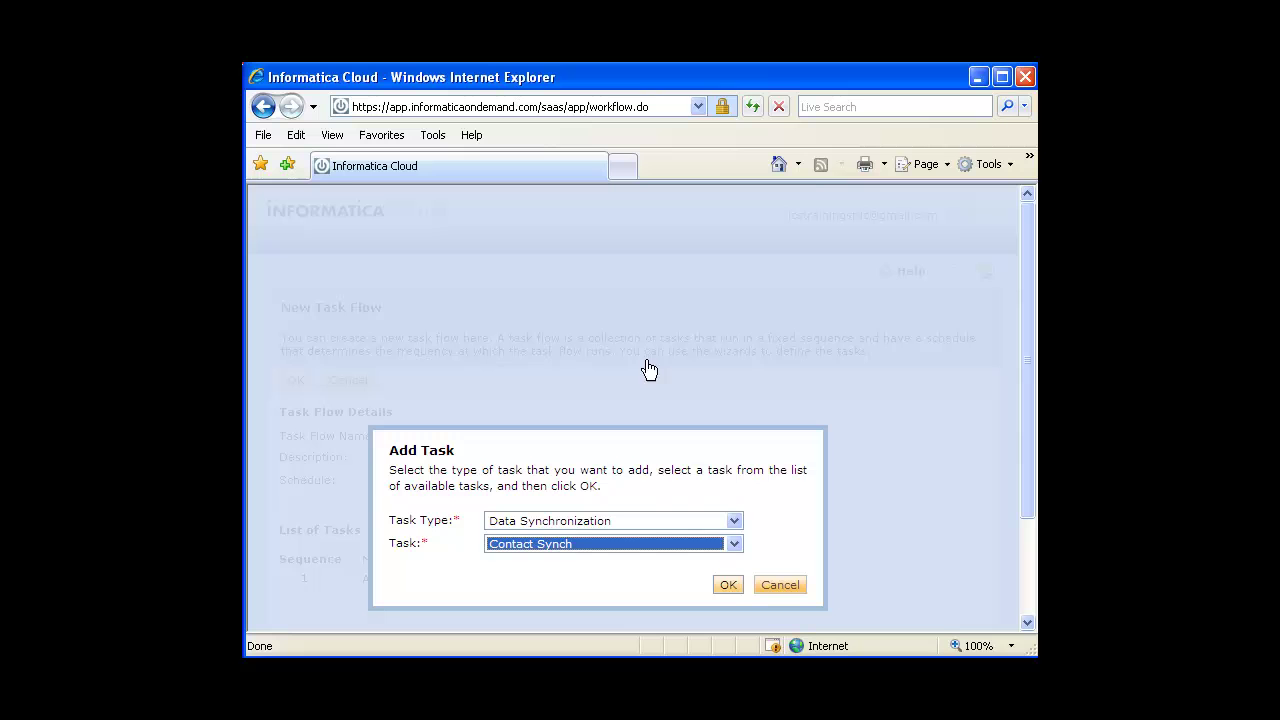
left_click(728, 586)
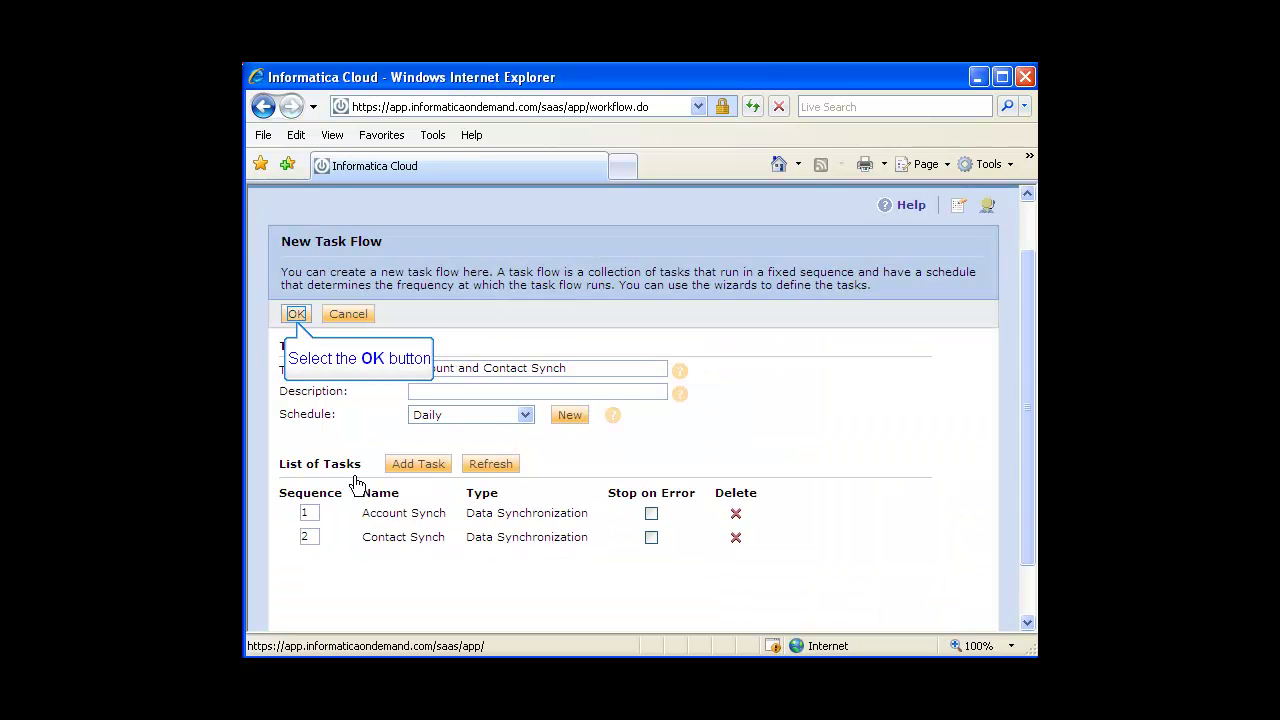
left_click(295, 314)
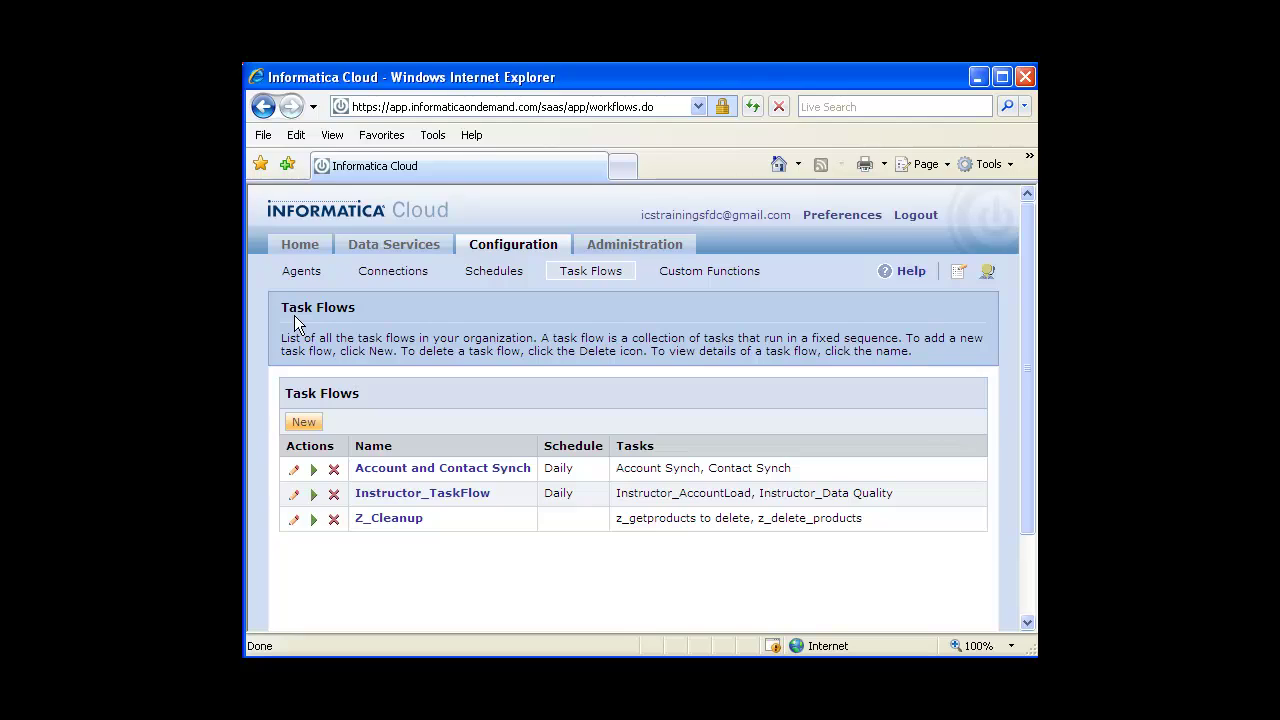